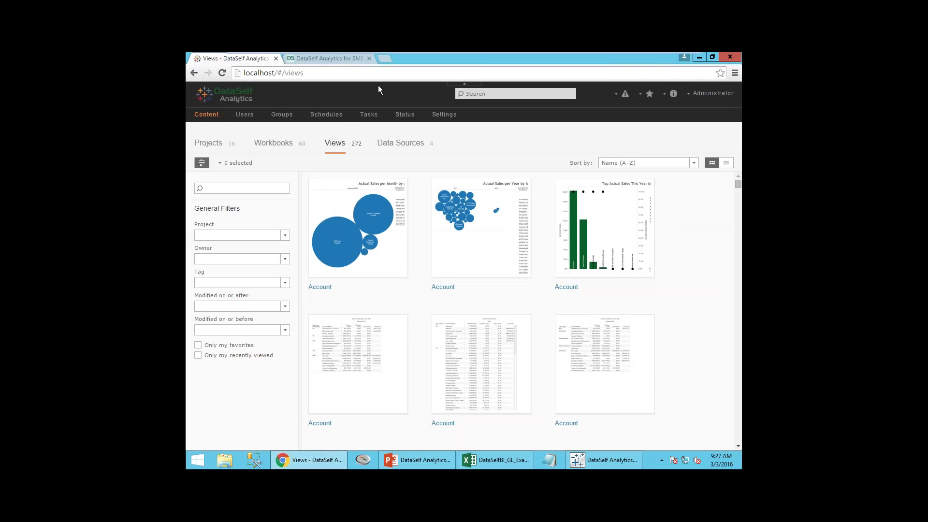
Switch to the PowerPoint presentation and open the Product Demo slide for viewing.
click(609, 463)
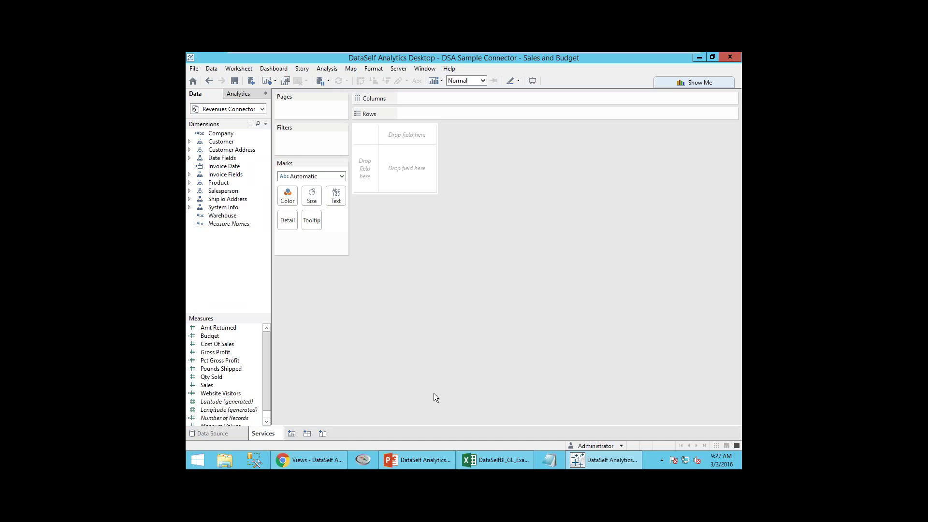
click(419, 460)
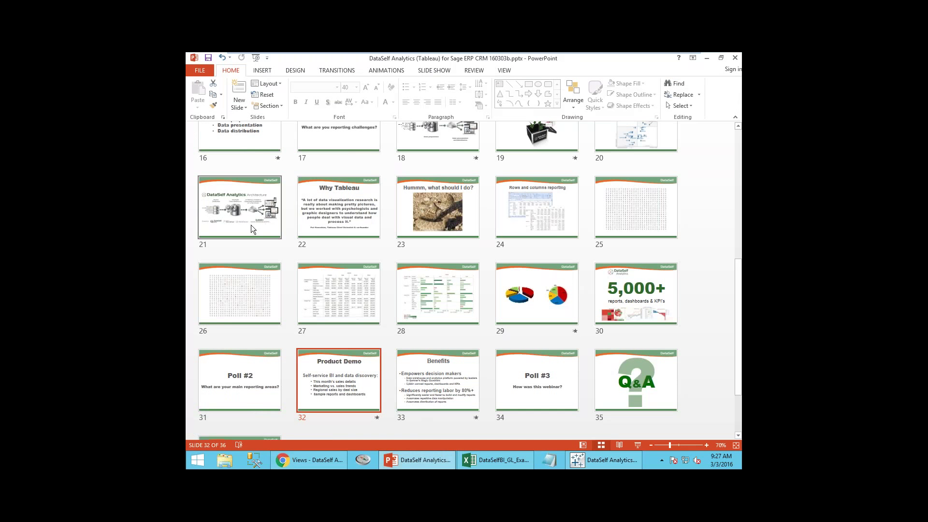
double_click(338, 382)
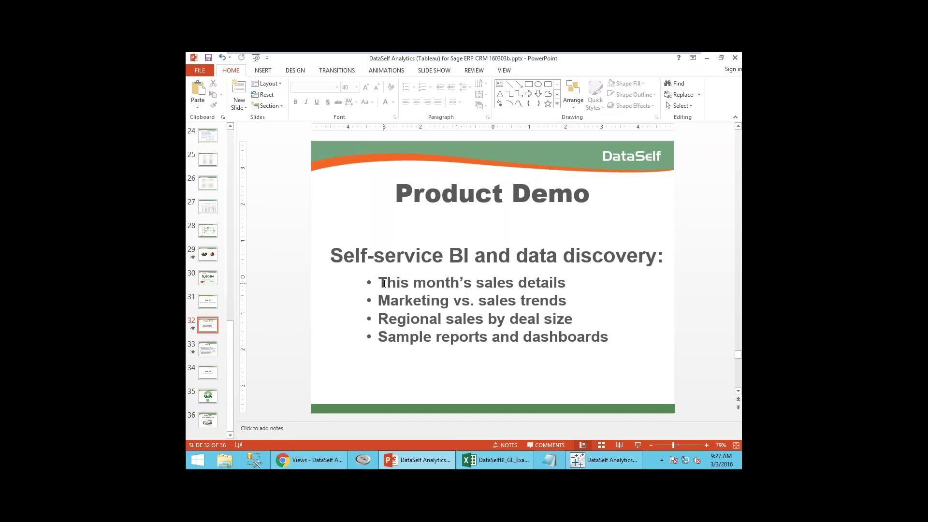
Switch to DataSelf Analytics Desktop and build a table with Product as rows and Sales as the values.
click(604, 459)
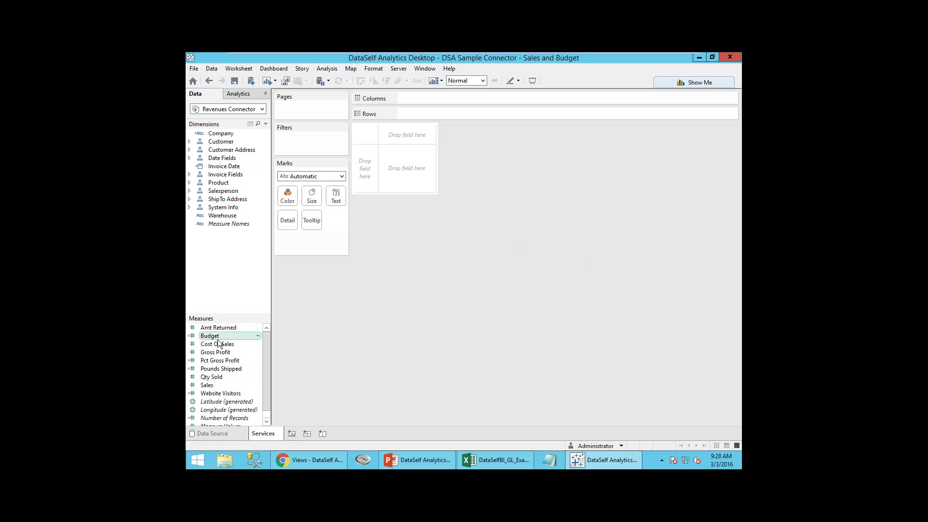
click(189, 183)
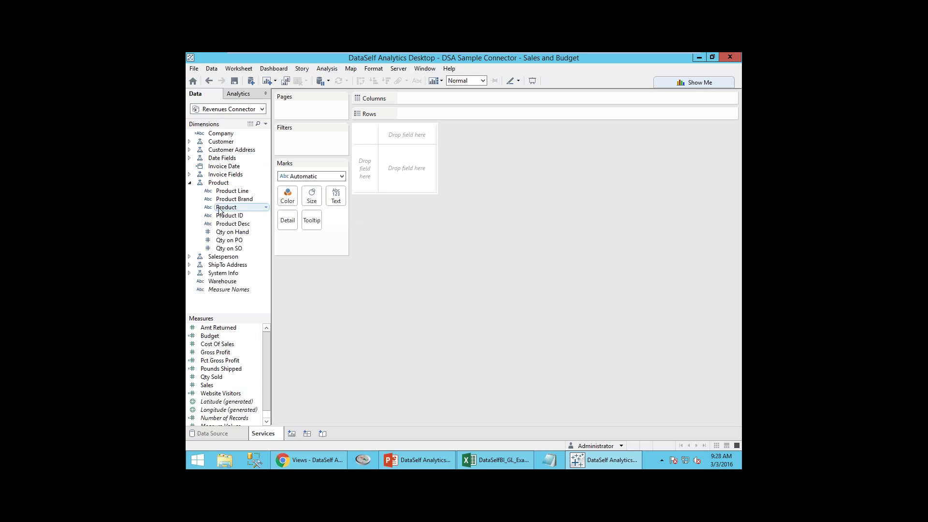
drag(221, 209, 360, 175)
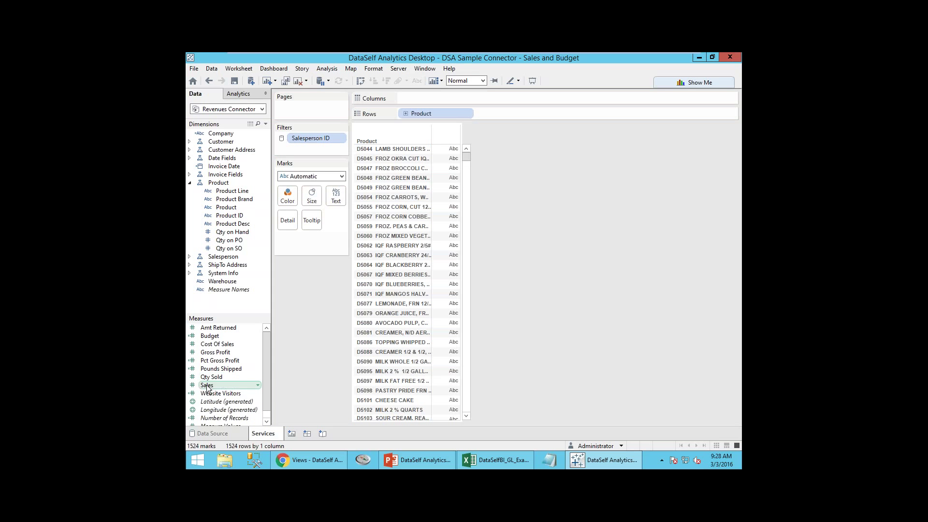
drag(207, 385, 446, 316)
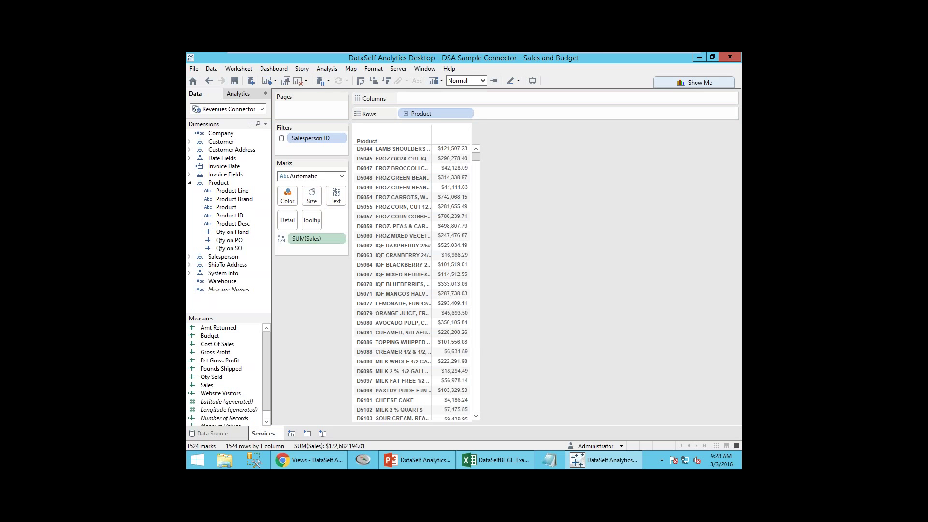
Put Invoice Date on the columns and drill it down from year to quarter and month.
click(224, 168)
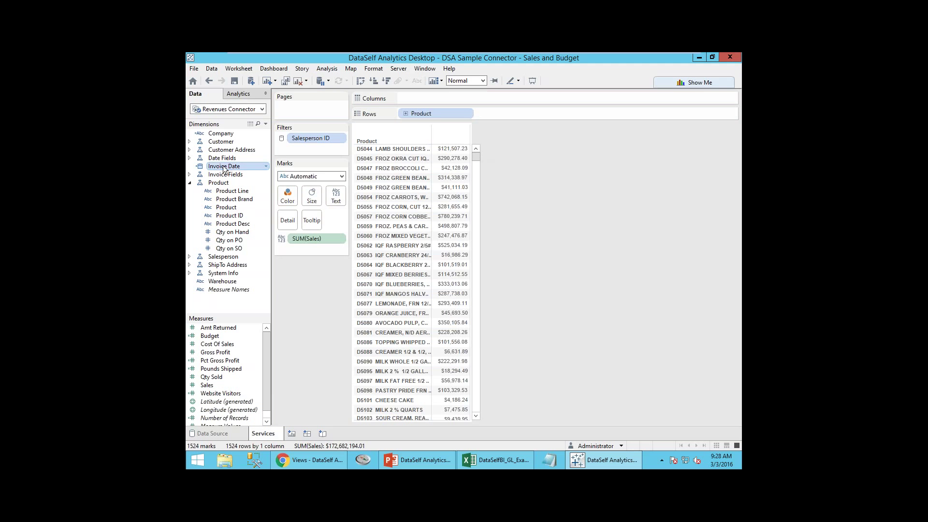
drag(225, 168, 424, 100)
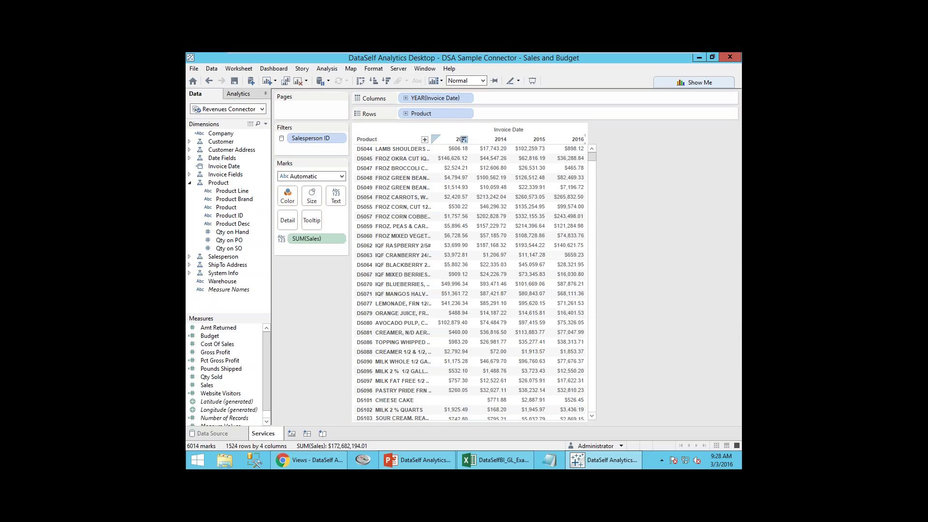
click(405, 98)
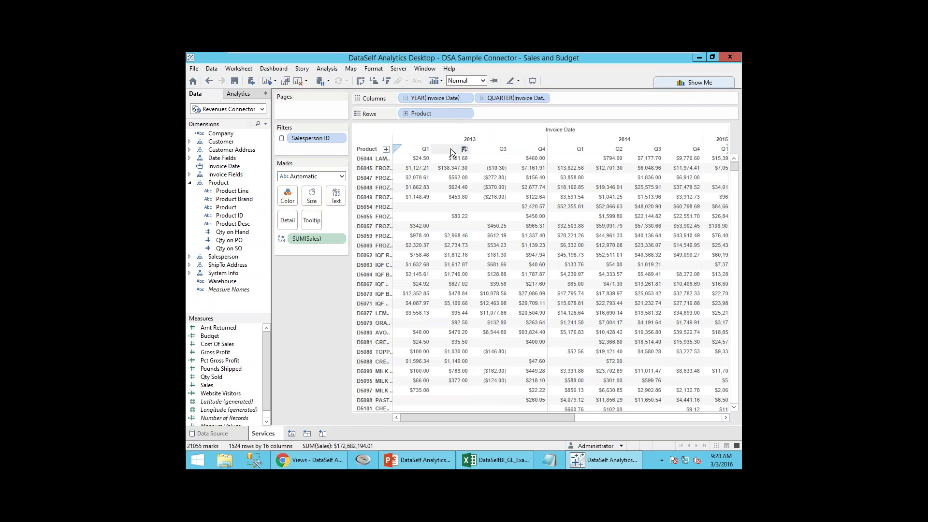
click(483, 98)
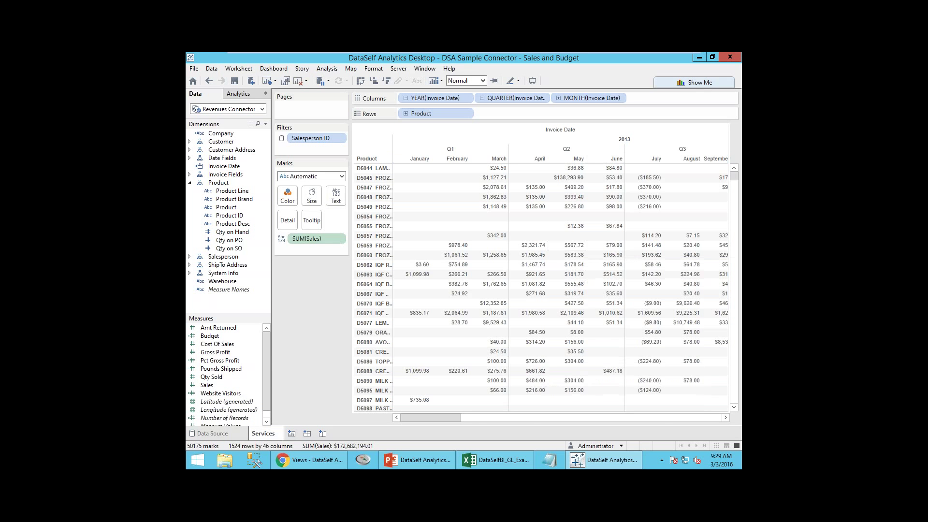
drag(439, 416, 410, 419)
Filter the table on Invoice Date with a relative date in months, set to This month.
drag(223, 168, 308, 154)
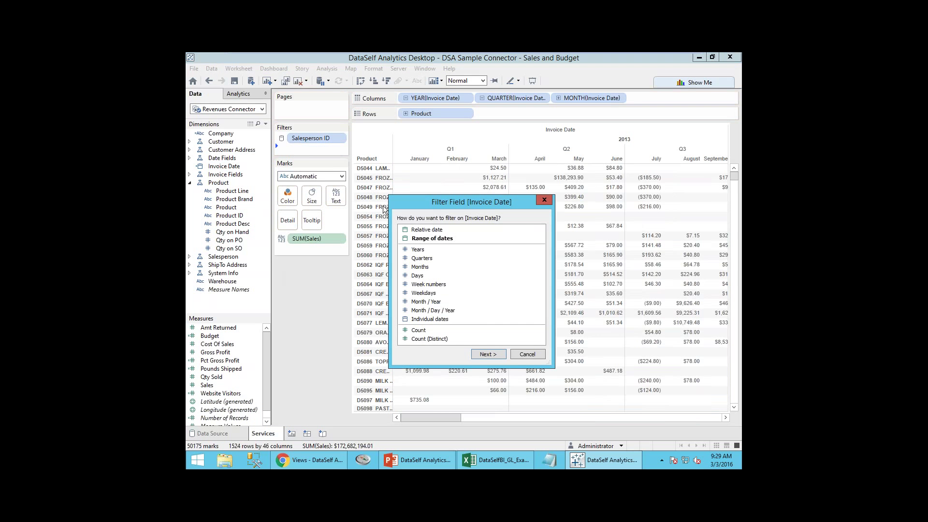
click(431, 231)
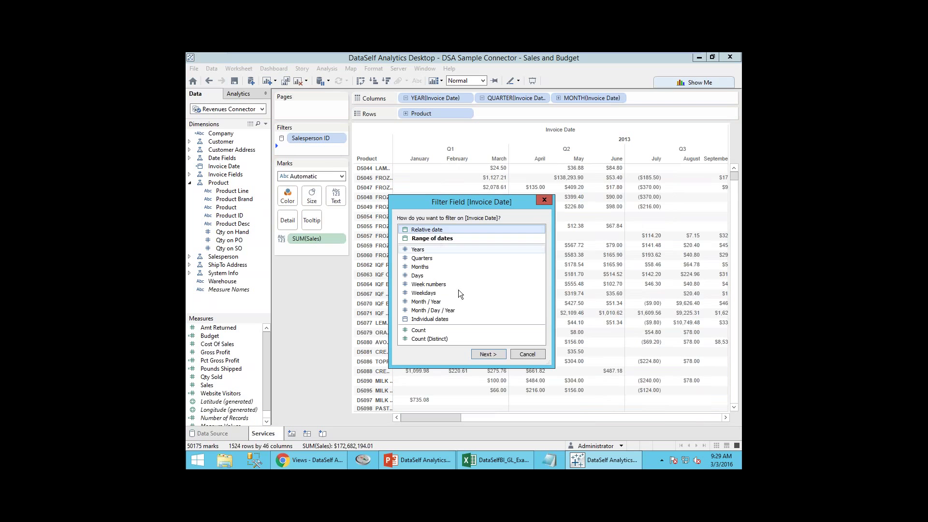
click(486, 355)
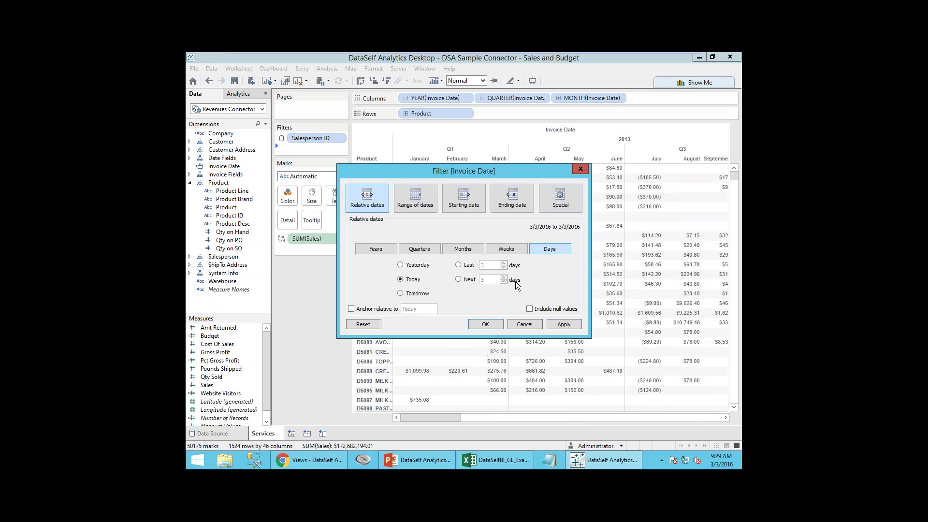
click(457, 251)
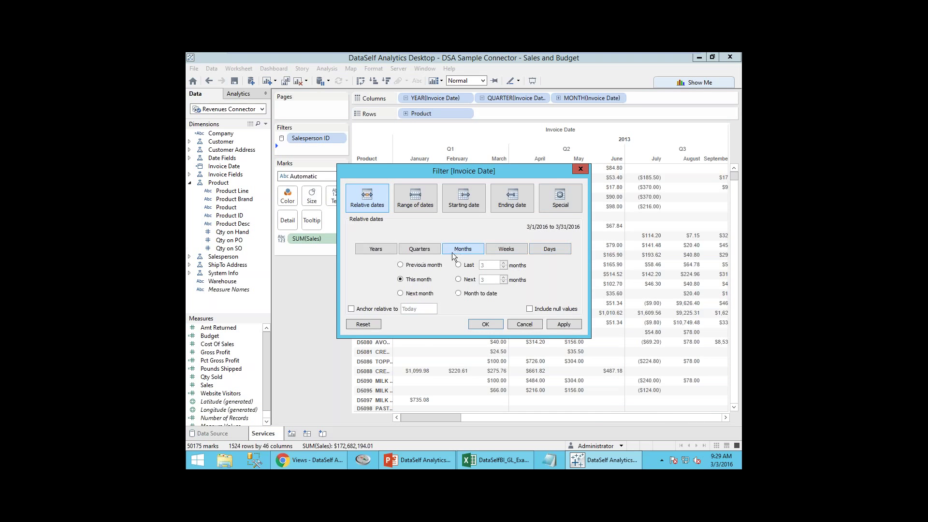
click(475, 326)
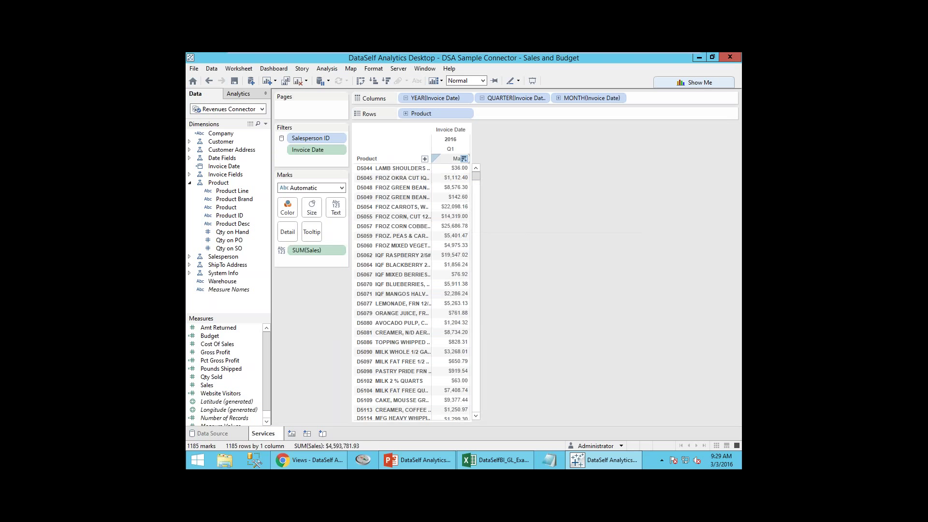
Show the quick filter control for the Invoice Date filter beside the table.
click(339, 150)
key(Escape)
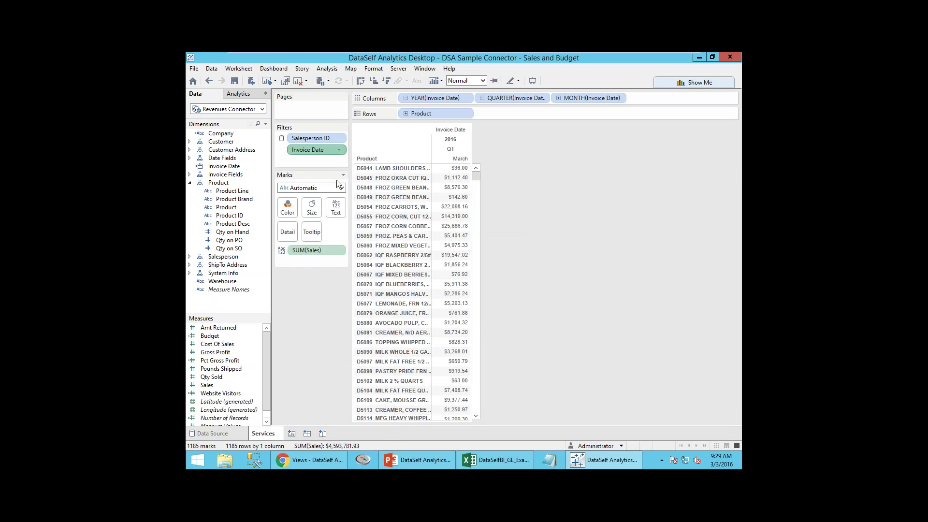
key(ctrl+z)
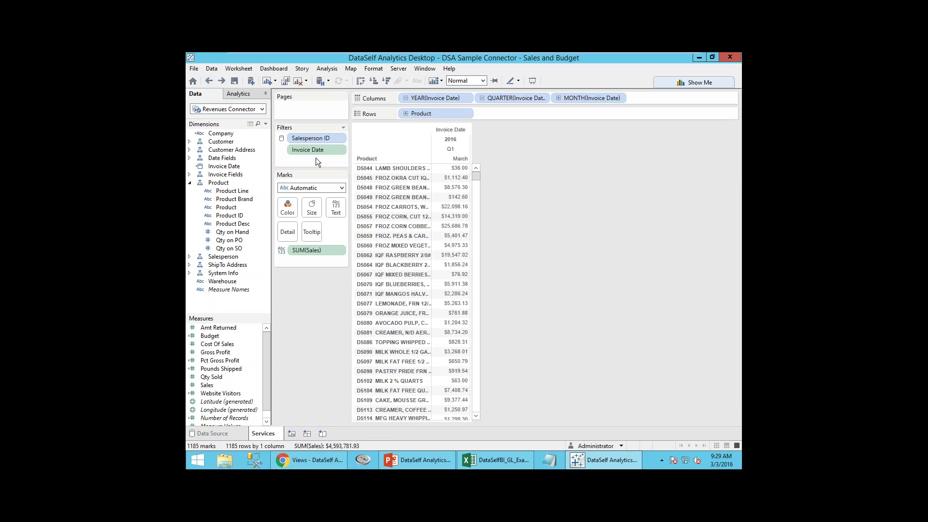
click(339, 150)
click(334, 177)
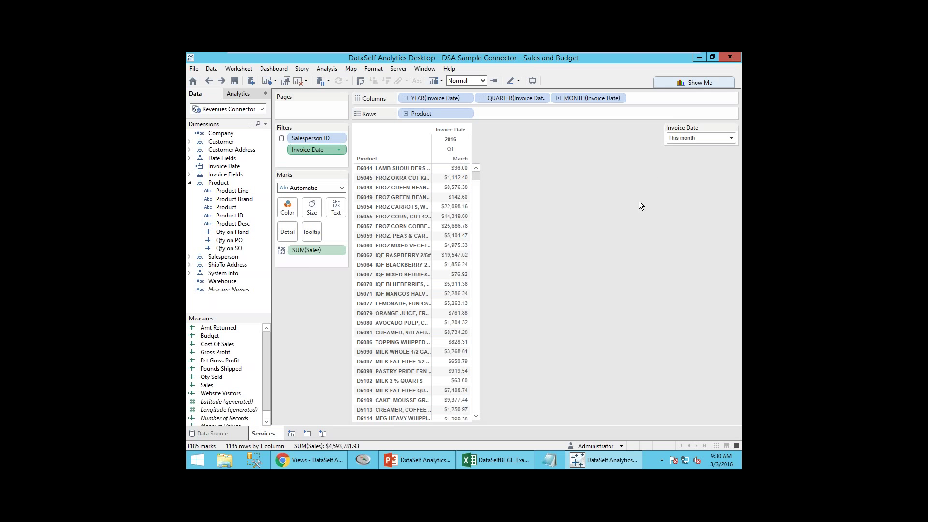
Try the Invoice Date quick filter with Previous month and This quarter, and return it to This month.
click(681, 141)
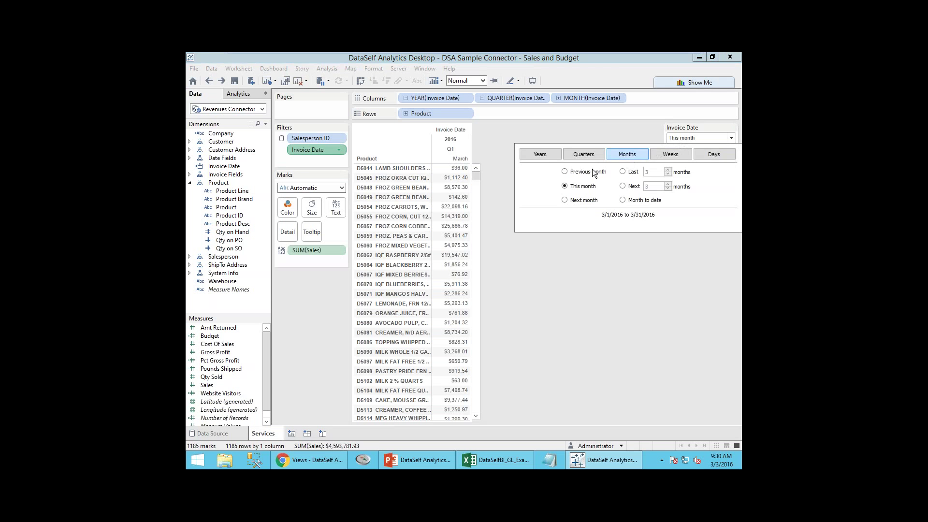
click(582, 173)
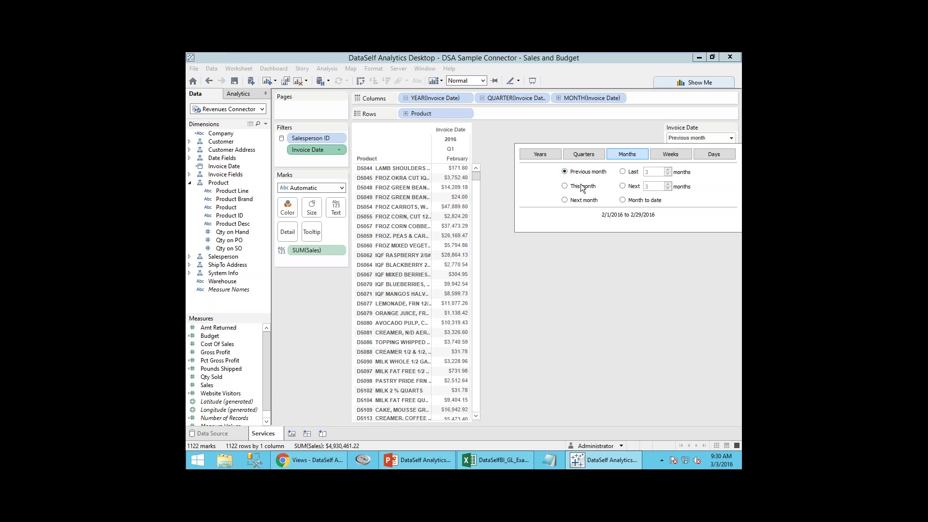
click(582, 186)
click(585, 157)
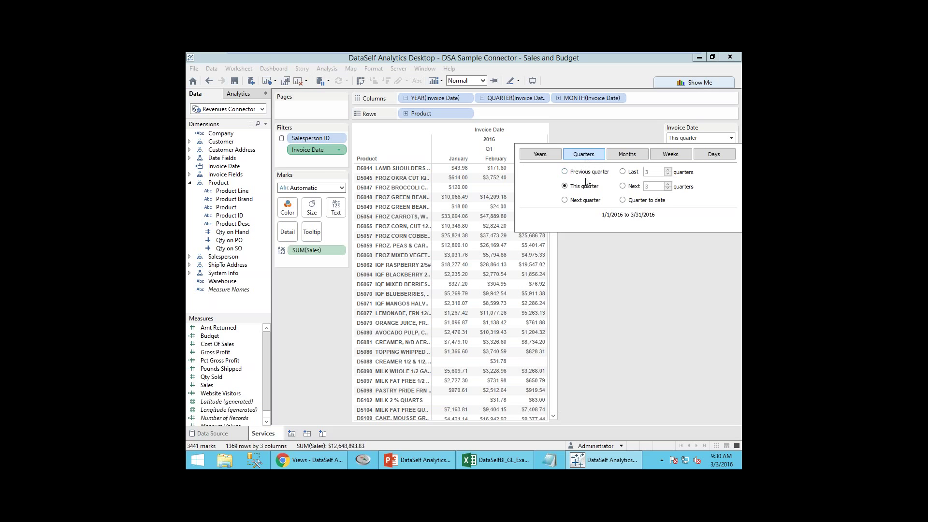
click(616, 157)
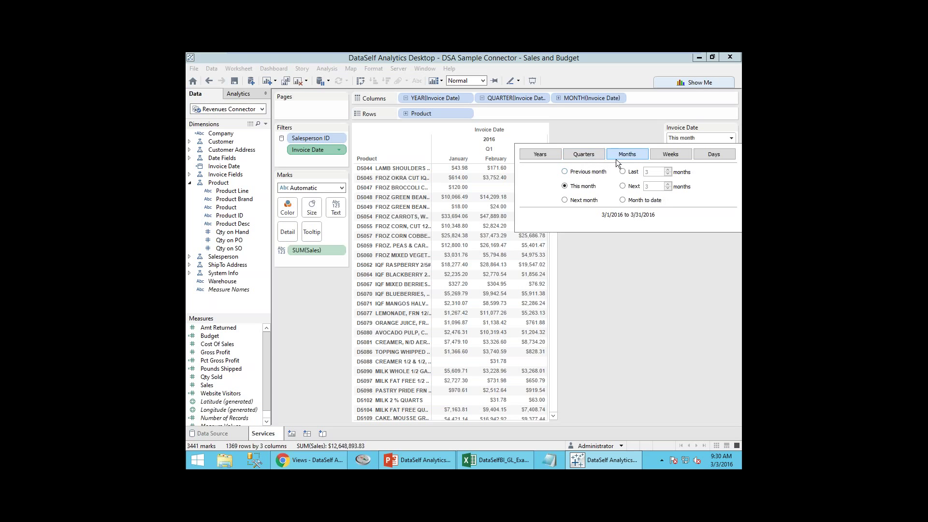
click(602, 263)
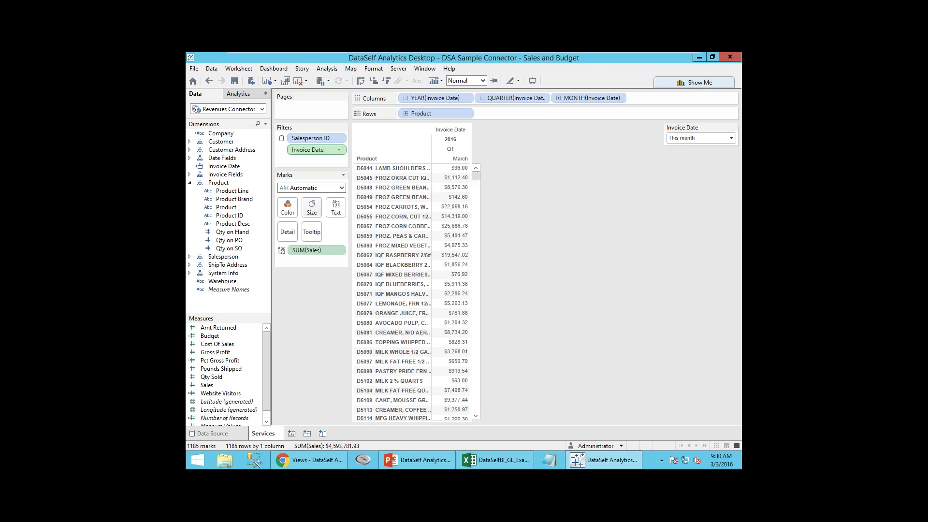
Add Customer Name from the Customer fields to the table rows after Product.
click(189, 184)
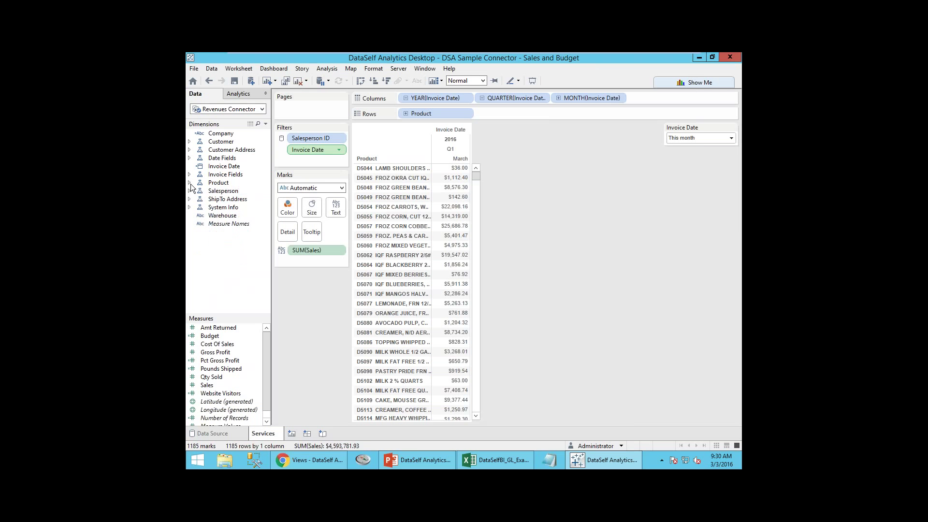
click(189, 141)
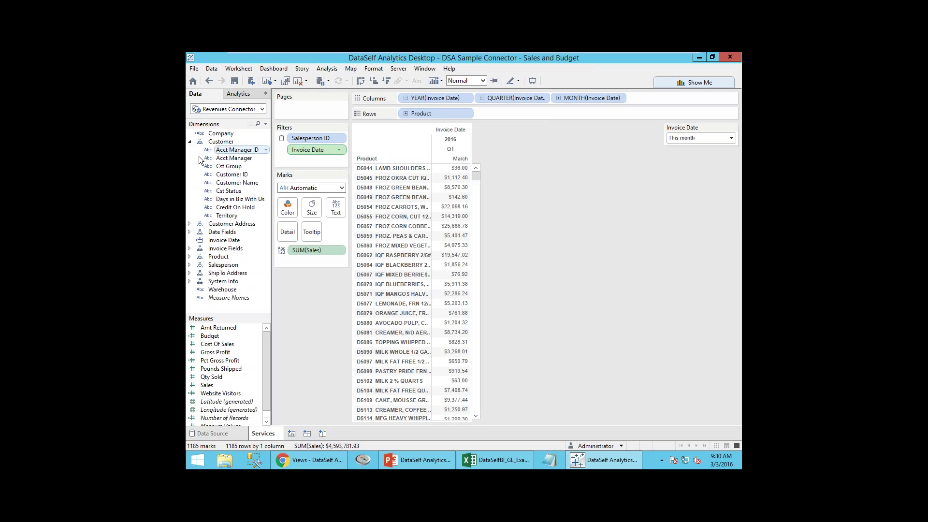
drag(232, 182, 431, 204)
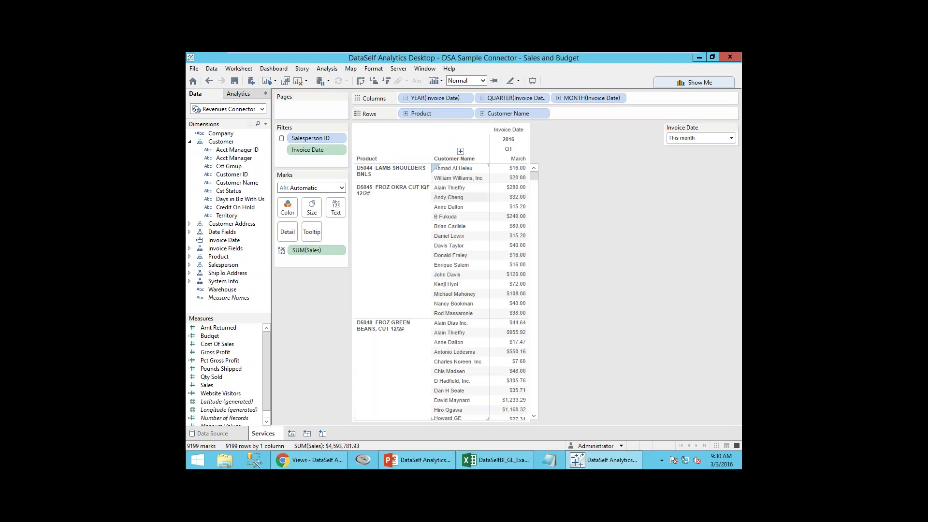
click(189, 142)
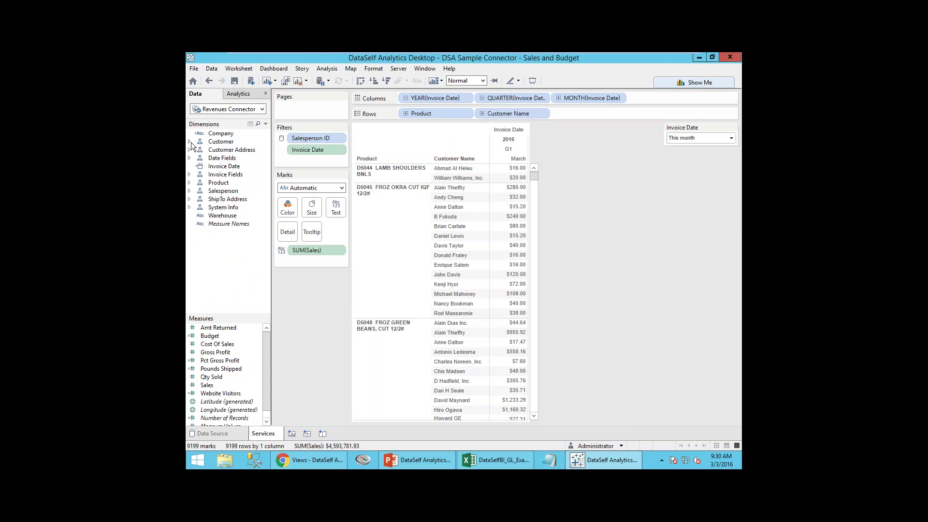
Add Invoice No and Invoice Dates from the Invoice Fields to the rows between Product and Customer Name.
click(190, 175)
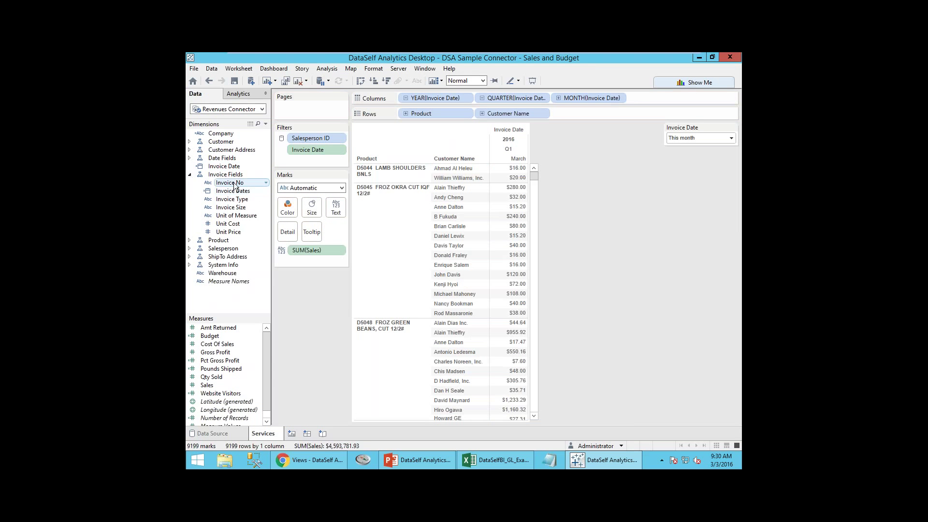
drag(234, 183, 430, 213)
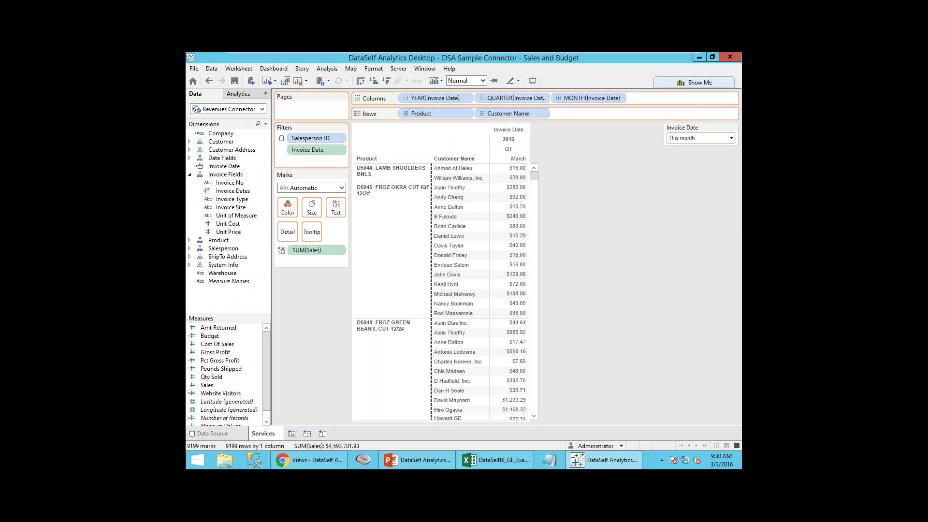
drag(431, 213, 430, 222)
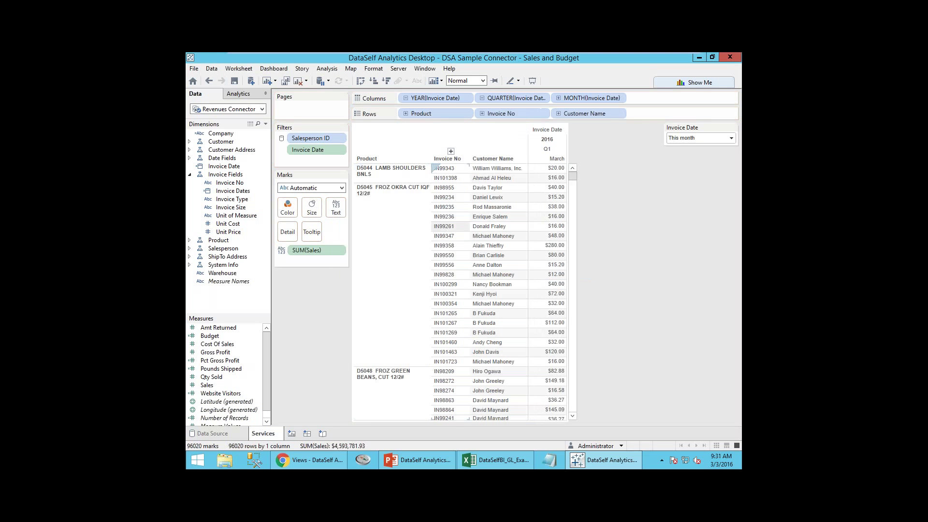
click(231, 193)
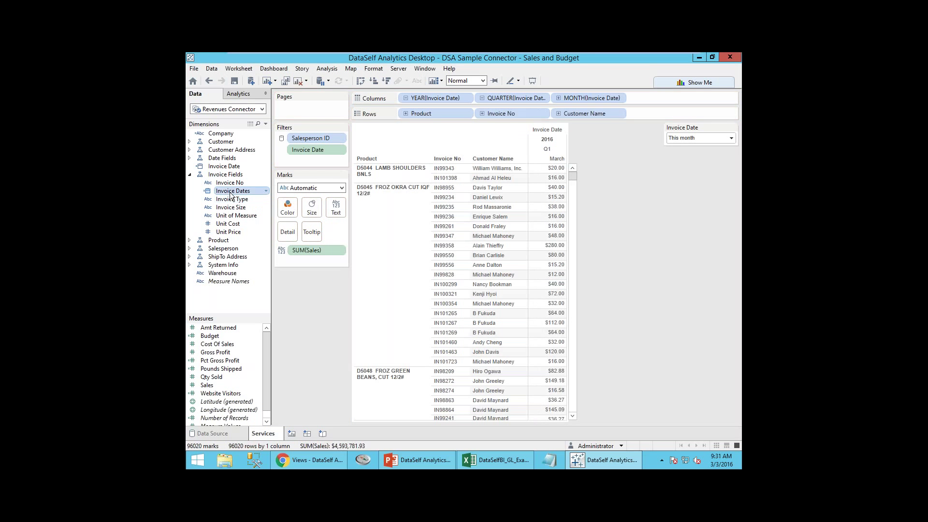
drag(230, 194, 472, 197)
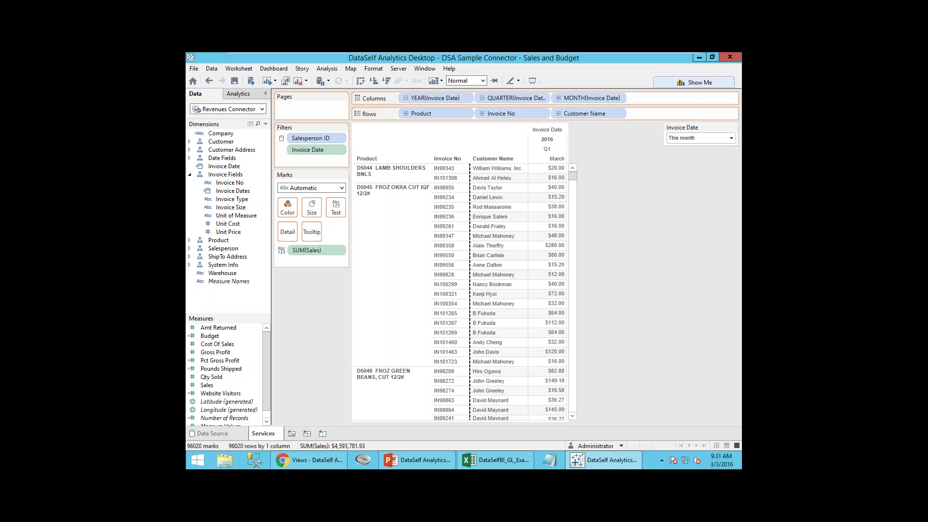
drag(471, 197, 470, 196)
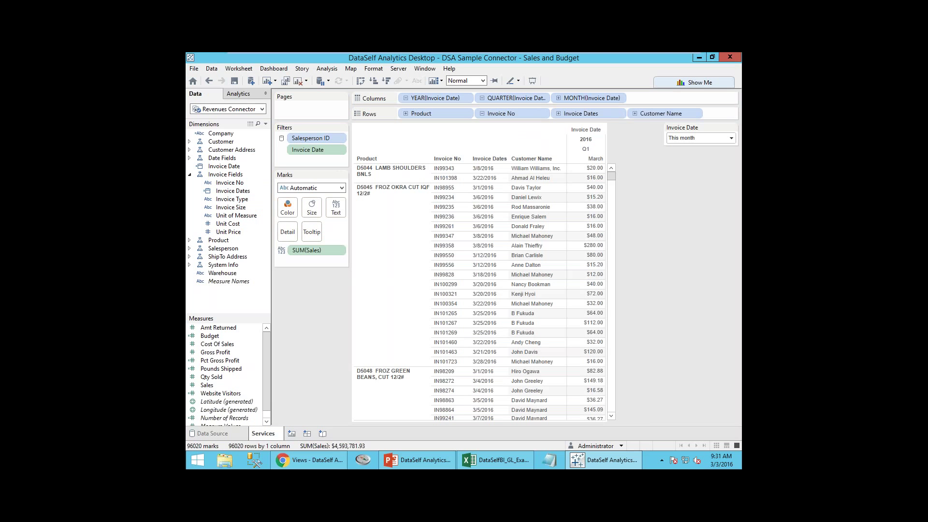
Add Qty Sold to the table as a second measure beside Sales.
click(215, 378)
drag(215, 382, 585, 264)
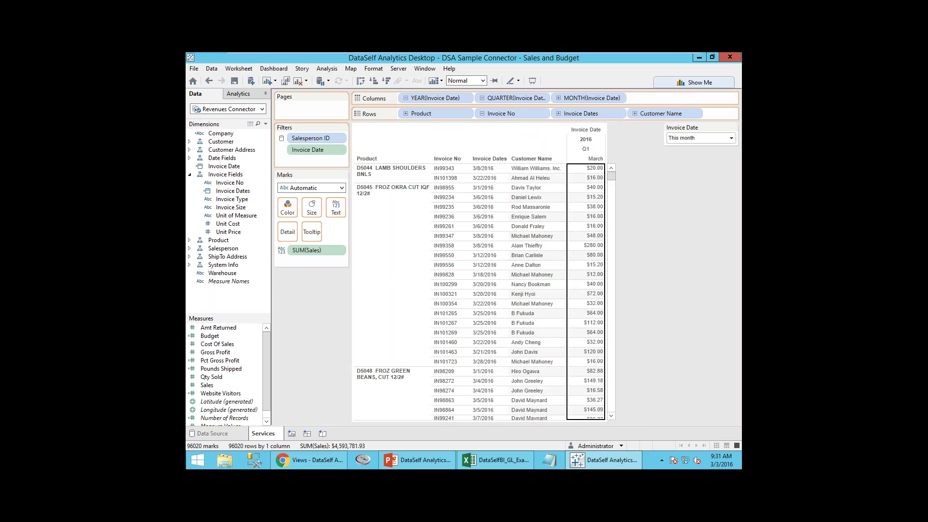
drag(585, 264, 585, 264)
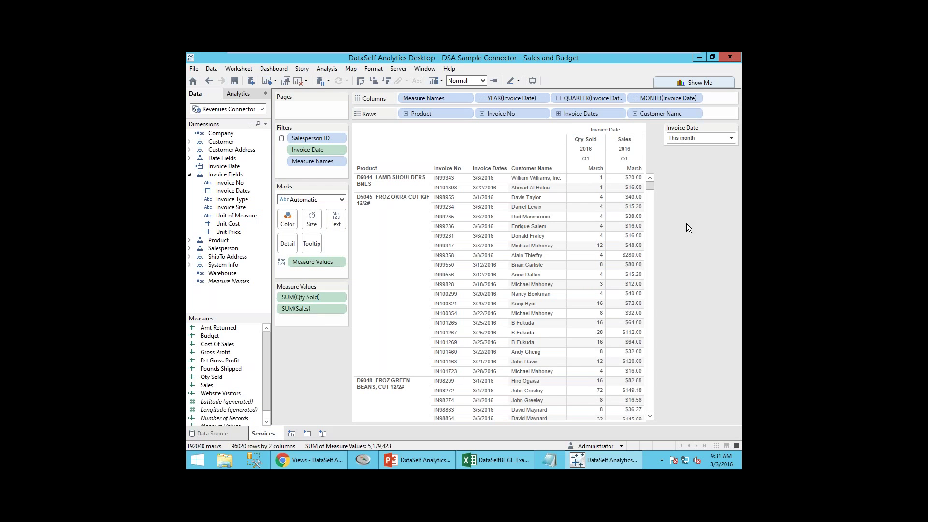
Check the demo topics on the PowerPoint slide, and return to DataSelf Analytics Desktop to add a new worksheet.
click(420, 458)
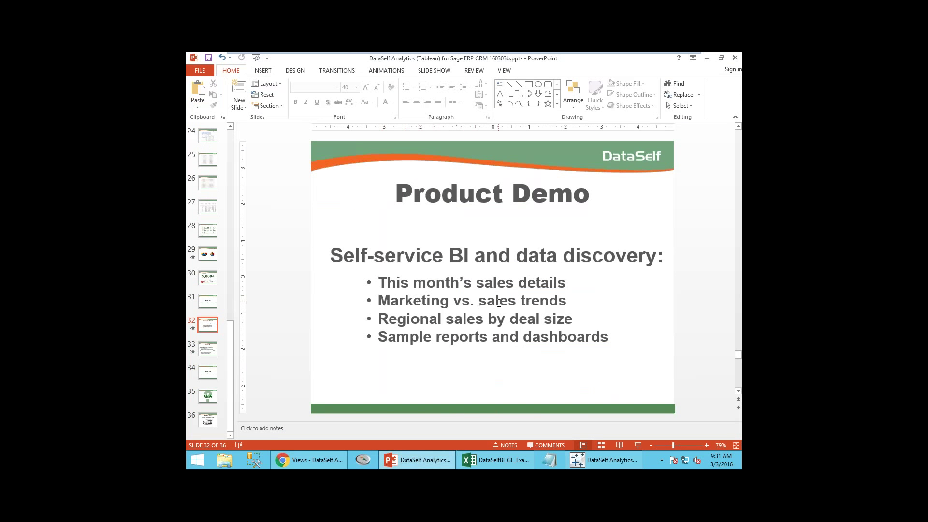
click(596, 459)
click(291, 434)
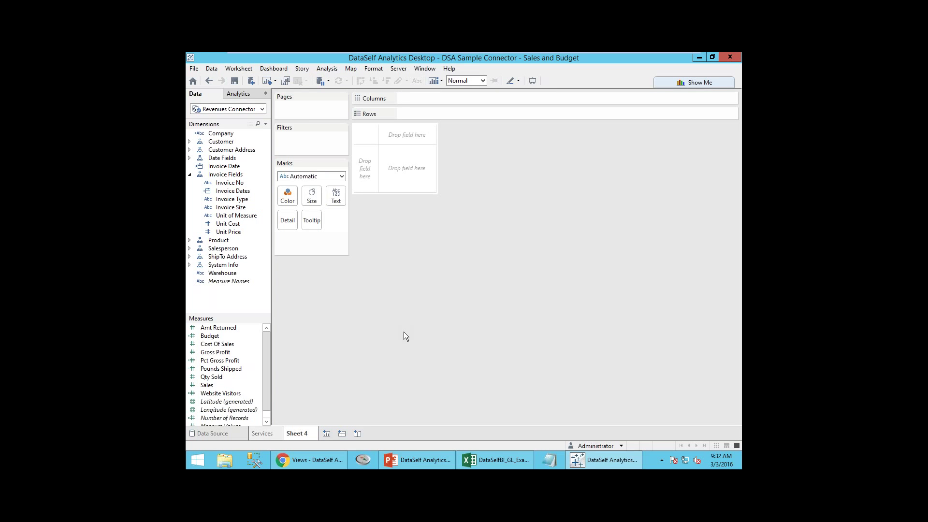
Plot Sales as a line over Invoice Date, with the date set to the continuous Month level.
double_click(212, 387)
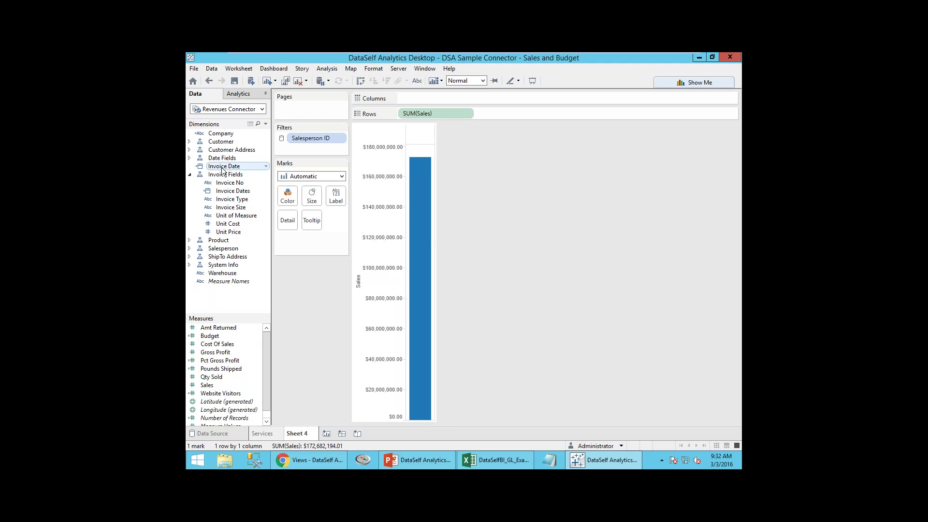
drag(222, 170, 426, 98)
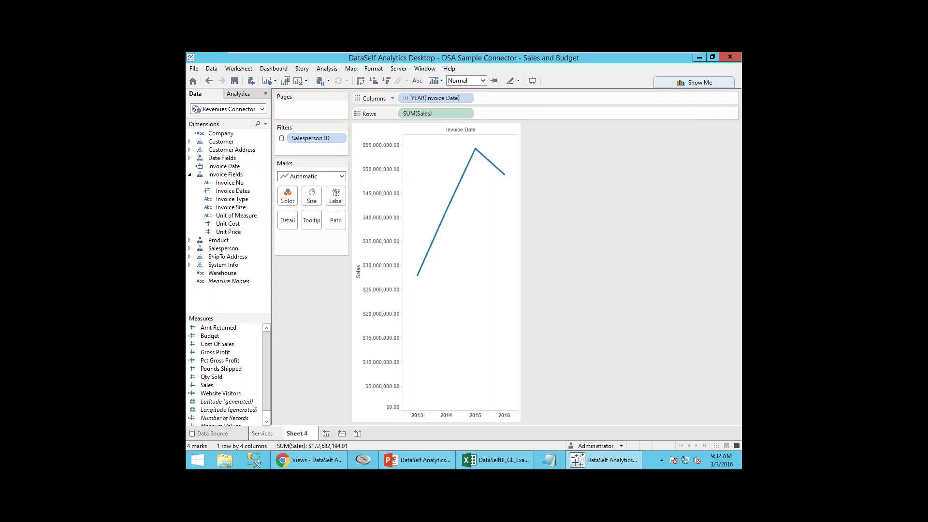
click(466, 99)
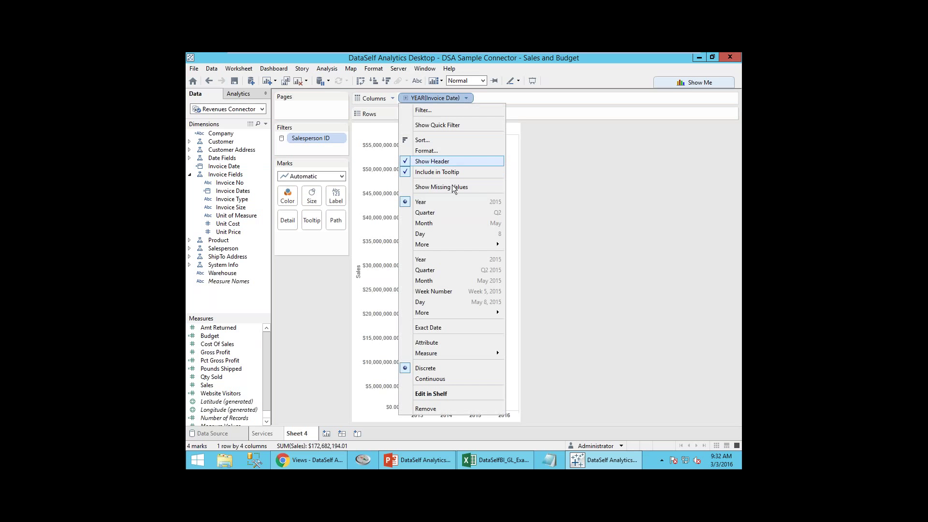
click(450, 284)
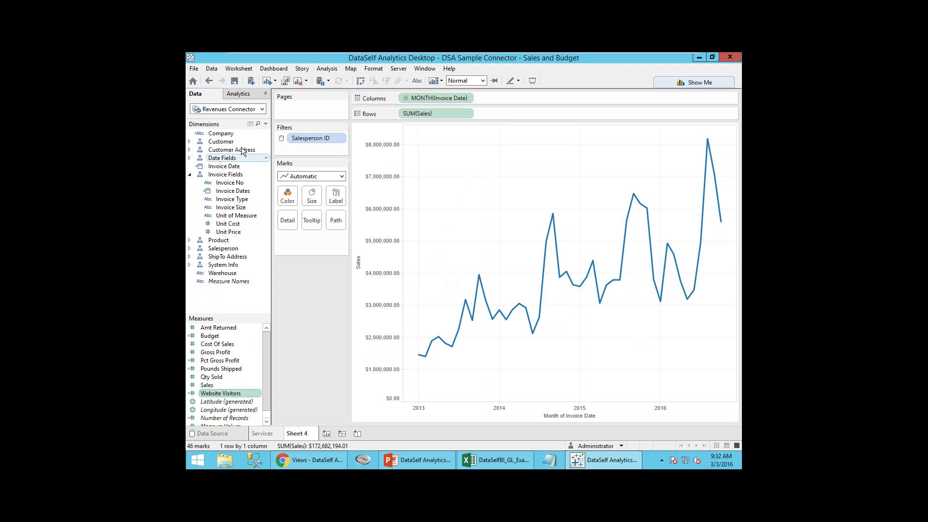
Add Website Visitors to the rows ahead of Sales, and show it as bars at the middle mark size.
click(228, 395)
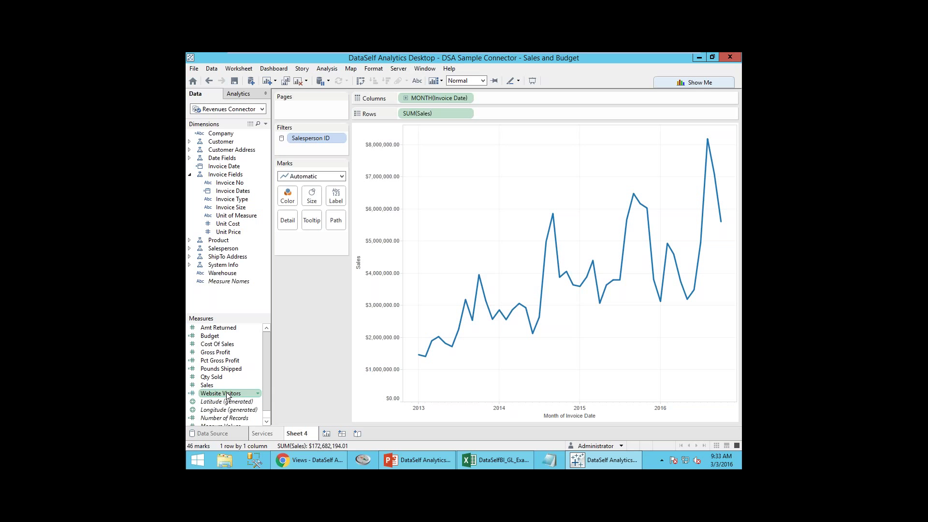
mouse_move(227, 395)
mouse_down()
mouse_move(368, 223)
mouse_move(382, 115)
mouse_move(401, 115)
mouse_up()
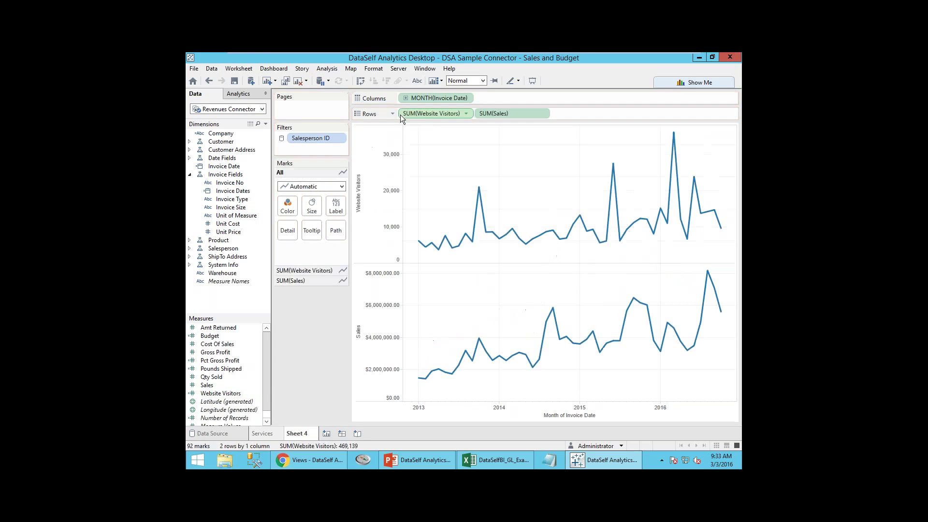
click(376, 192)
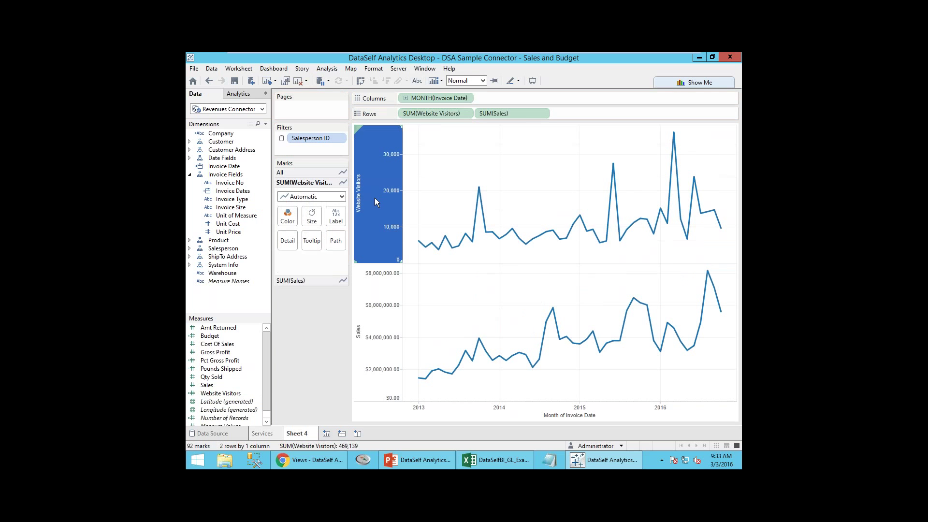
click(341, 197)
click(333, 220)
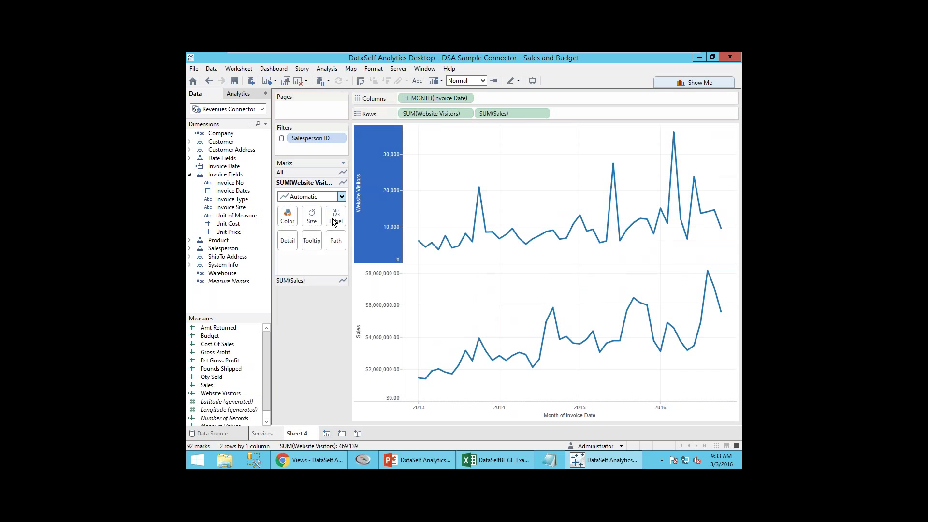
click(312, 217)
click(350, 234)
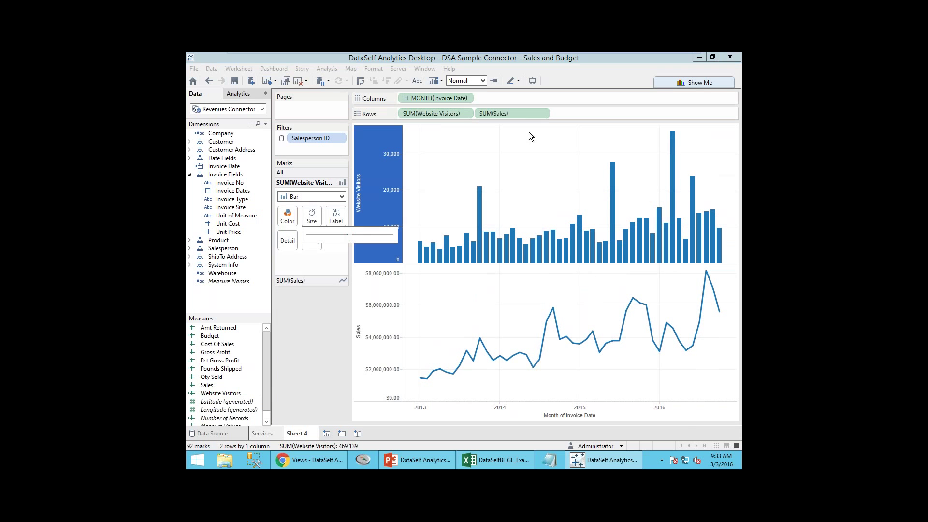
Overlay Sales on Website Visitors as a dual-axis chart and select each measure in the color legend.
click(542, 114)
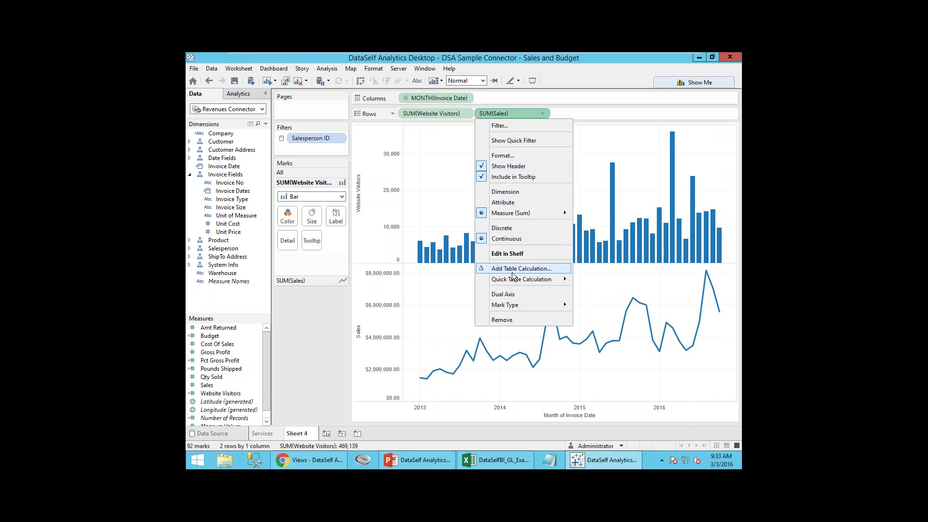
click(508, 293)
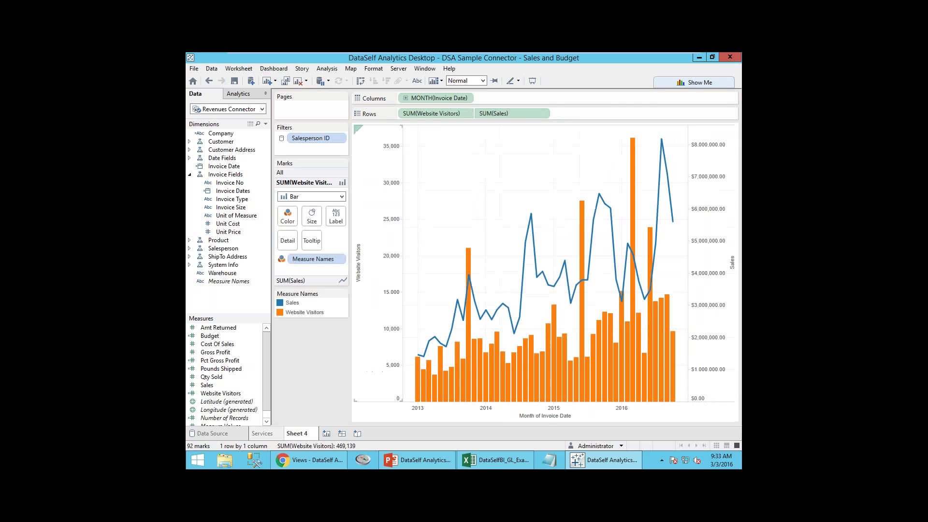
click(291, 312)
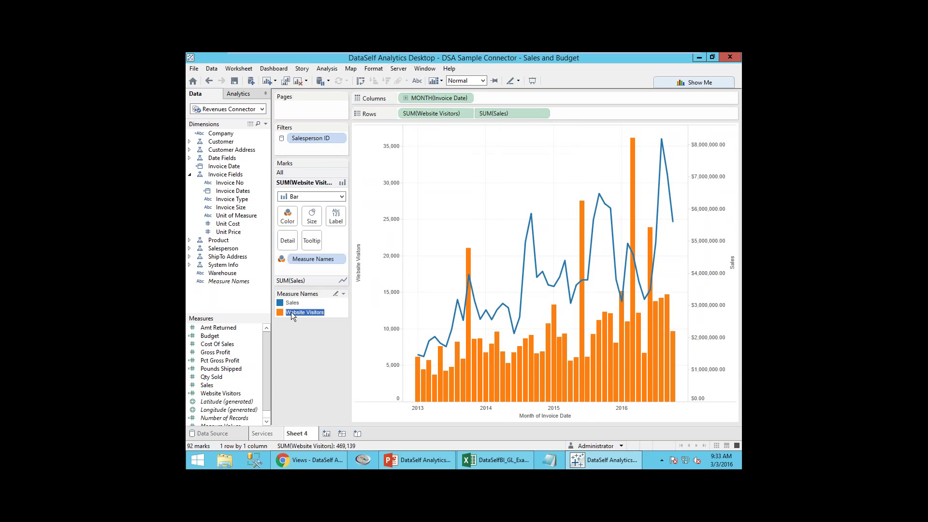
click(292, 305)
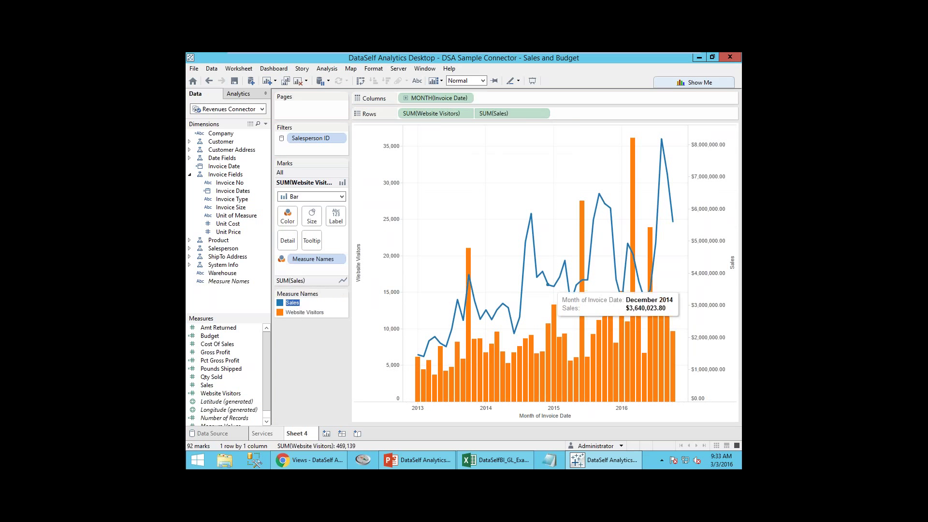
mouse_move(521, 323)
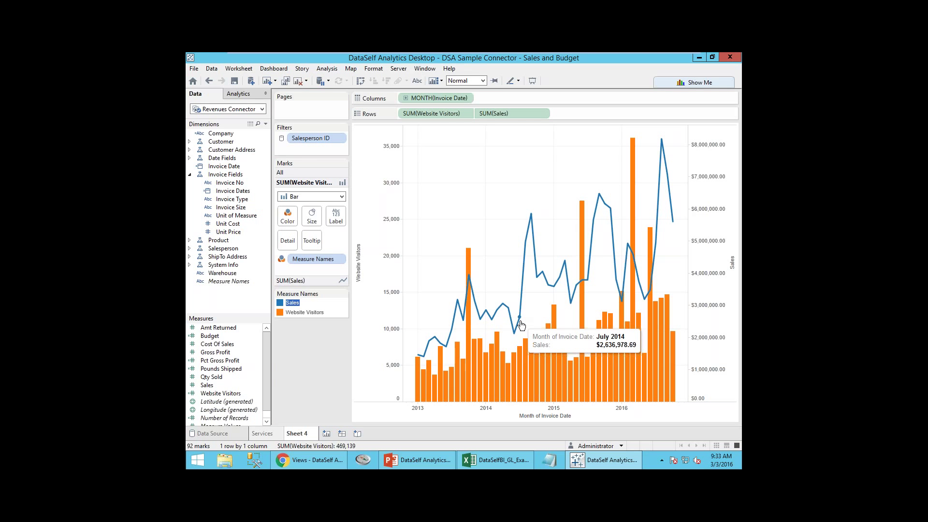
Look up the next demo topic in PowerPoint, and return to DataSelf Analytics Desktop to add another blank worksheet.
click(427, 458)
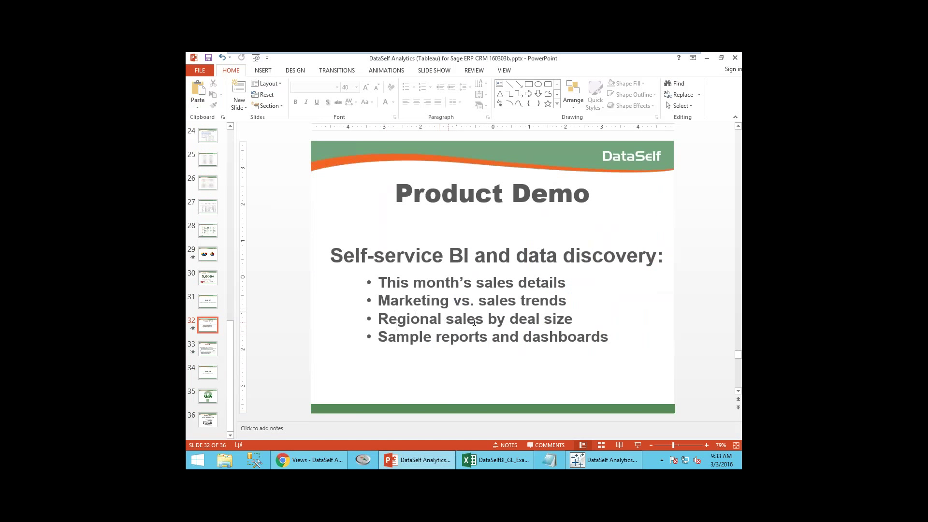
click(604, 460)
click(327, 434)
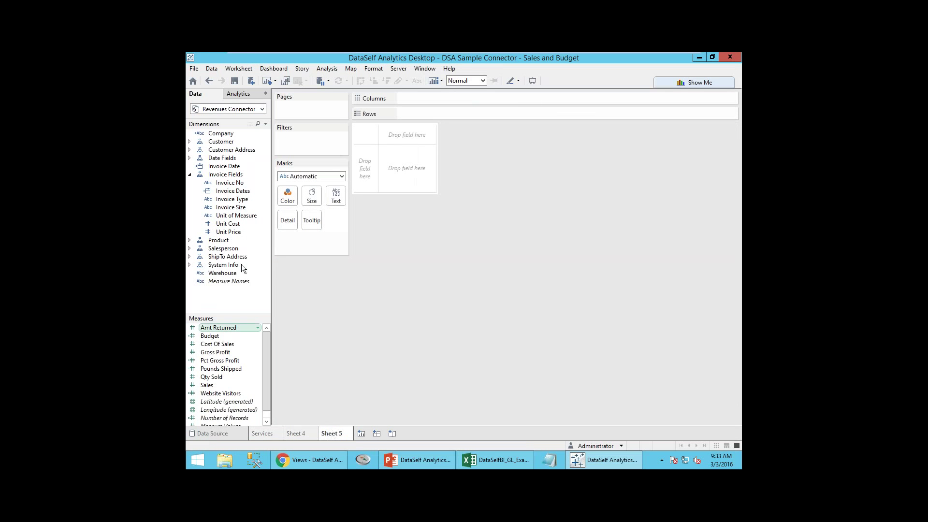
Build a pie map from Cst State, Invoice Size and Sales using the suggested chart types.
click(190, 150)
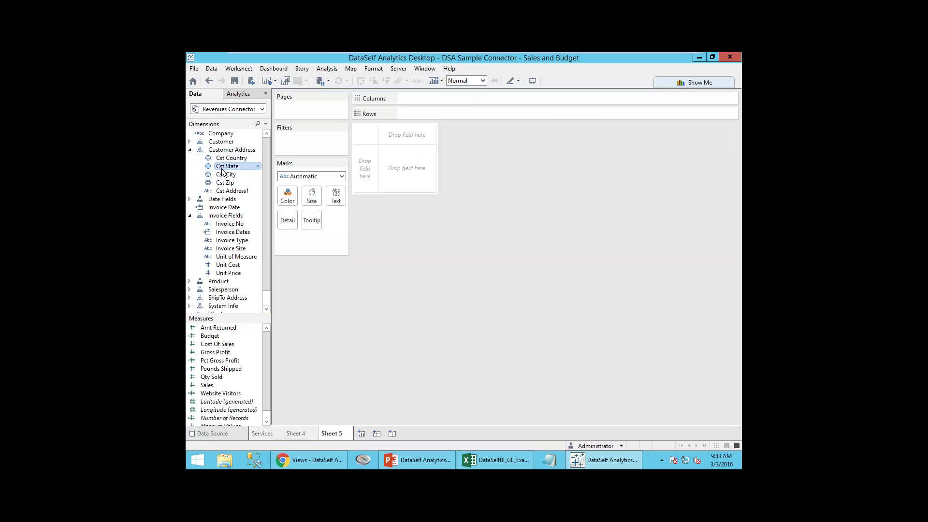
ctrl+click(234, 248)
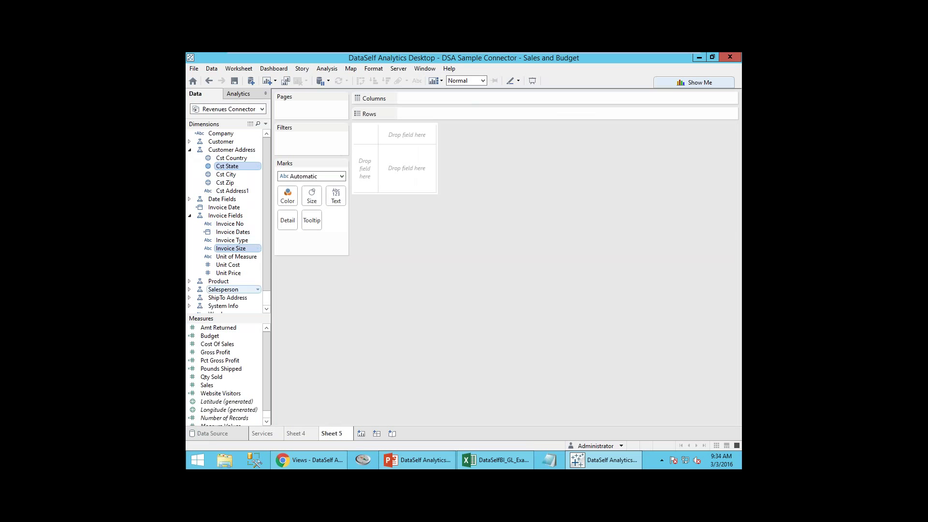
ctrl+click(216, 387)
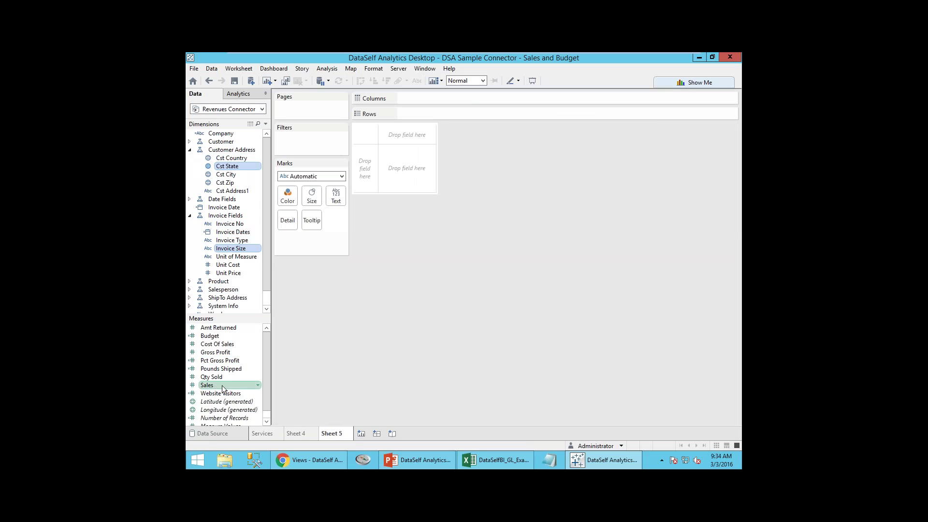
click(667, 83)
click(669, 111)
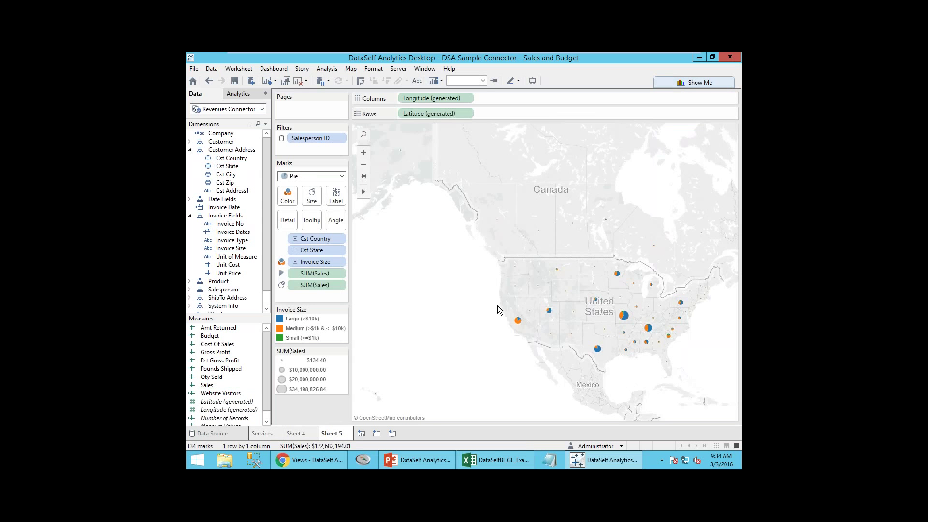
Enlarge the pies on the map to the middle mark size and reposition the map around the United States.
click(312, 196)
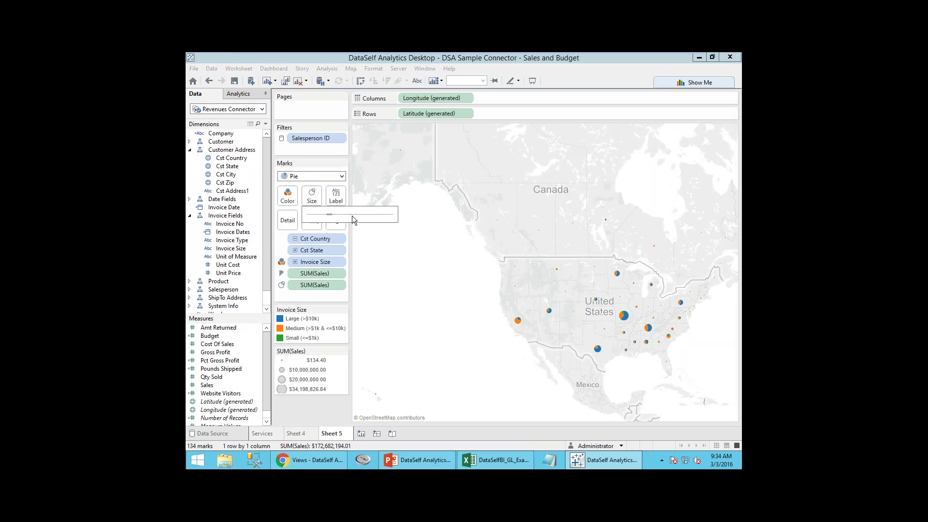
click(352, 214)
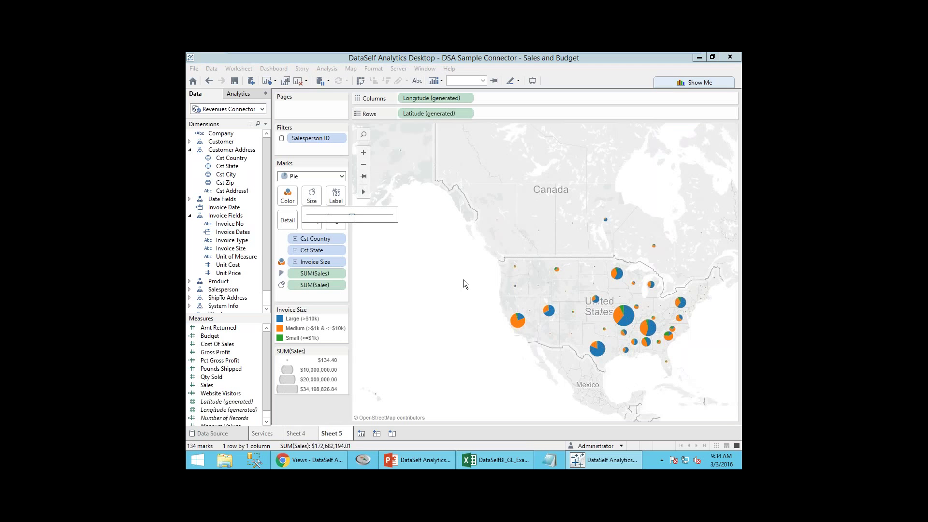
drag(463, 280, 394, 231)
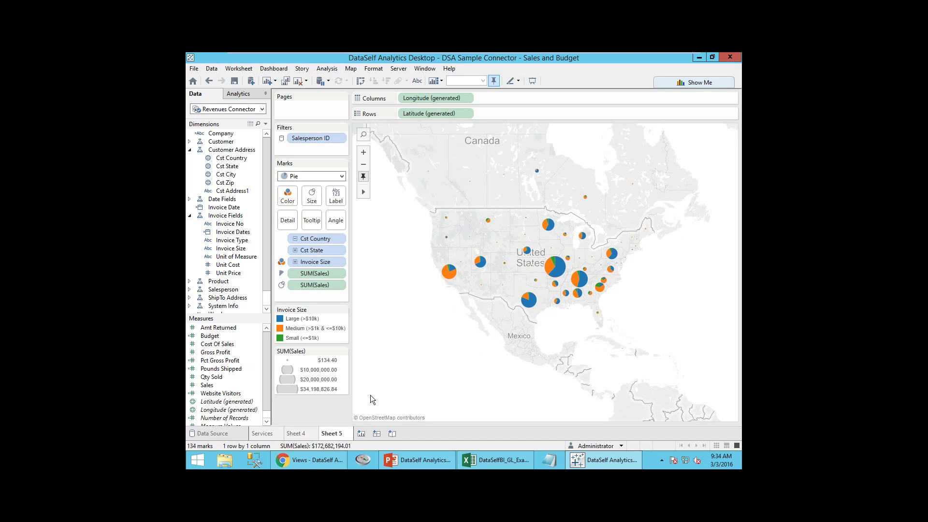
Create a new dashboard and set its size to Automatic.
click(378, 434)
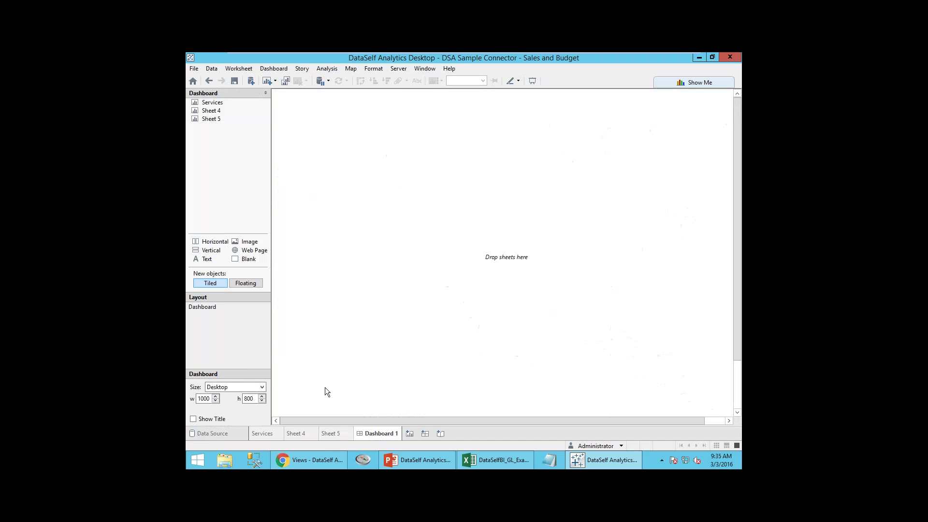
click(261, 387)
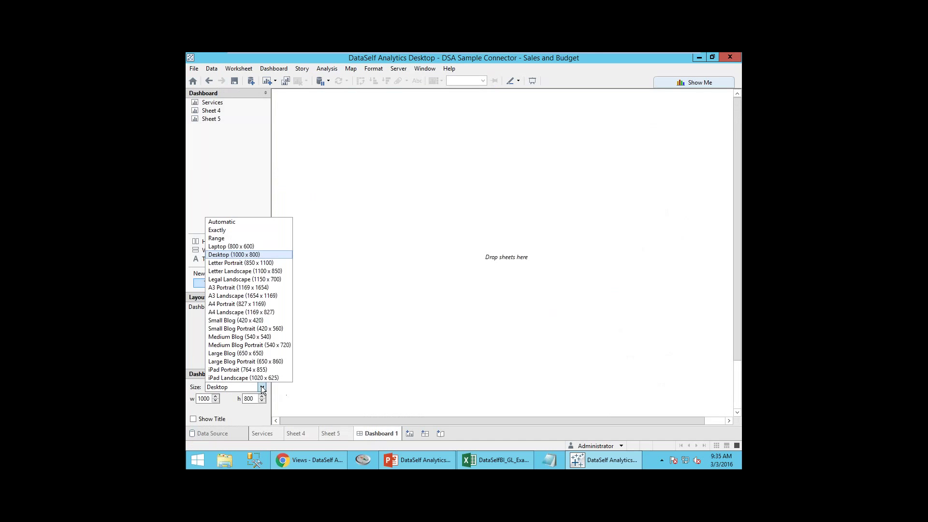
click(233, 225)
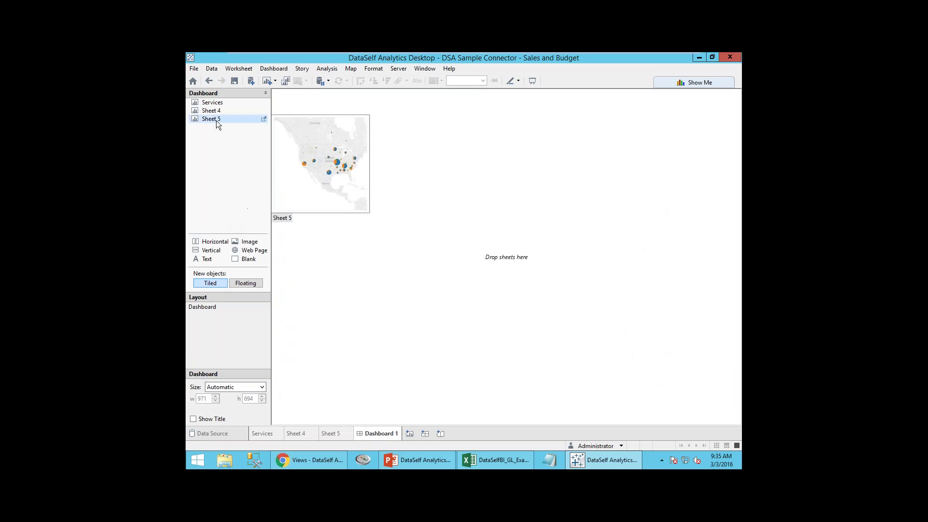
Place Sheet 5 on the dashboard, Sheet 4 below it, and Services in the right half beside Sheet 4.
drag(216, 120, 341, 124)
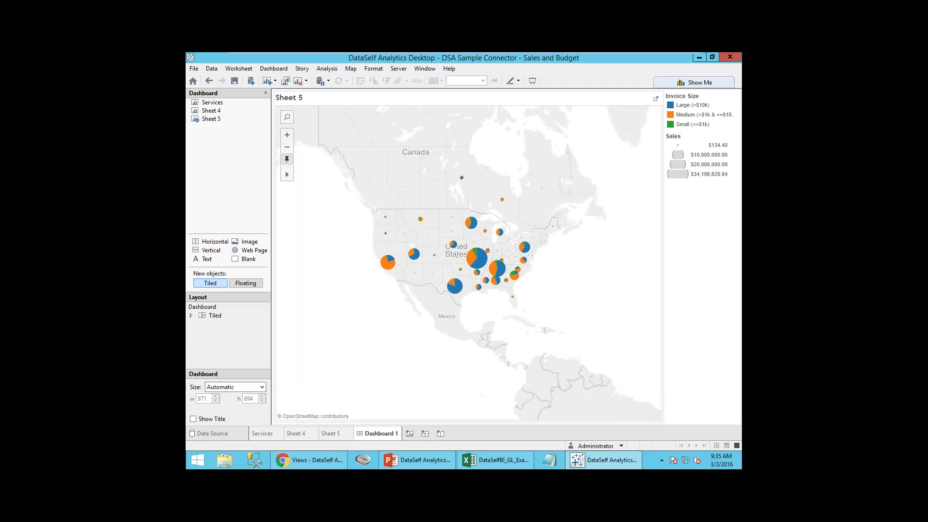
mouse_move(204, 113)
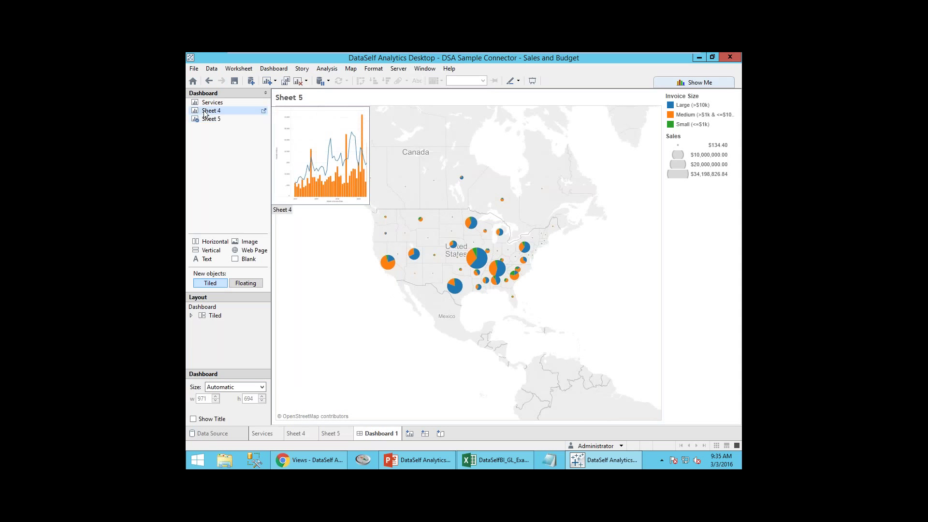
drag(204, 113, 421, 333)
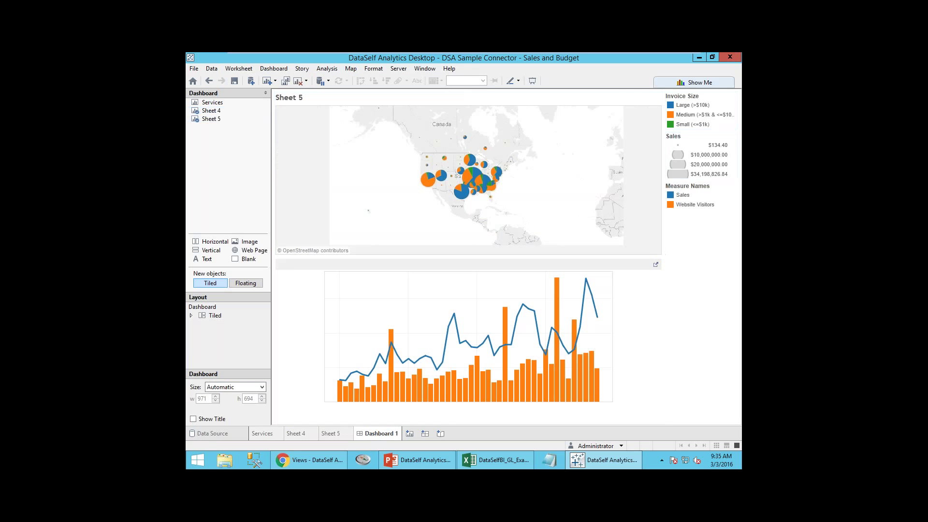
mouse_move(214, 109)
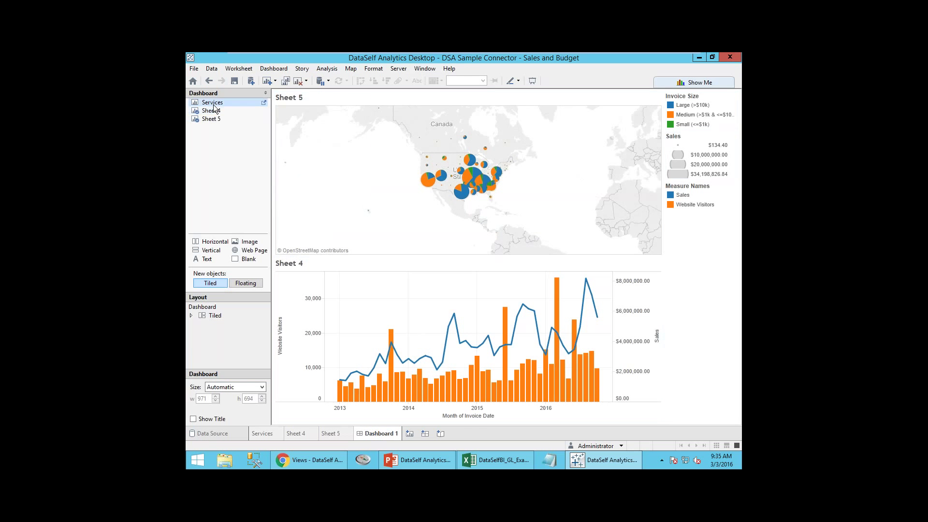
drag(215, 104, 555, 345)
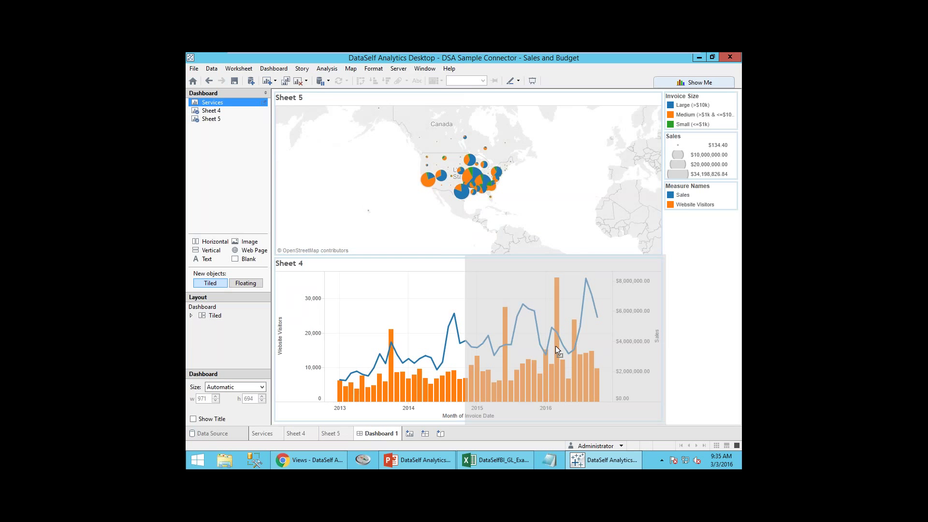
Drop Services into the dashboard's lower half, beside Sheet 4.
drag(556, 346, 556, 346)
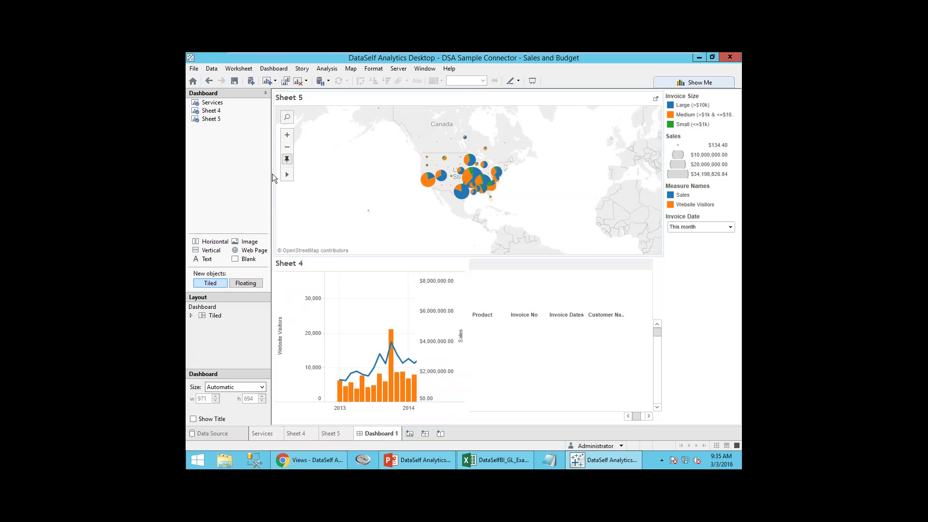
Use the Sheet 5 map as a dashboard filter and select the California and Texas pies to filter the other sheets.
click(309, 147)
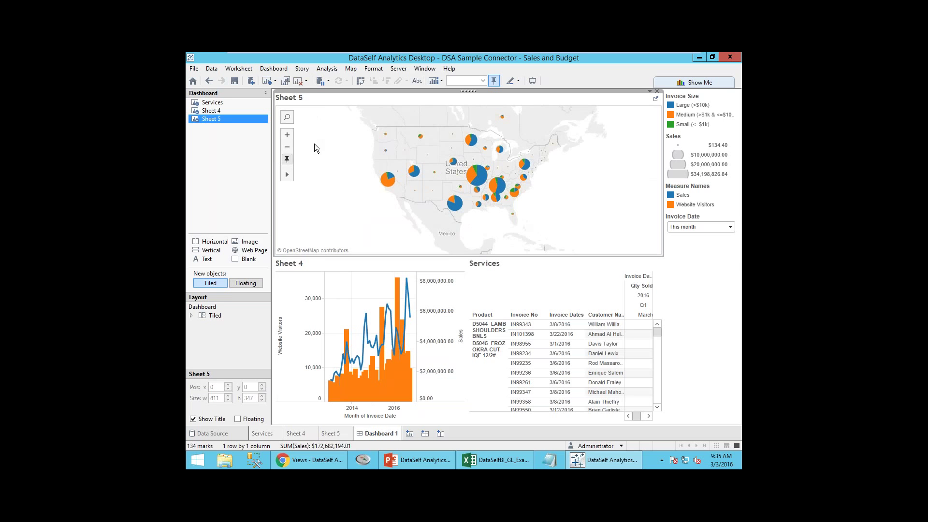
click(650, 92)
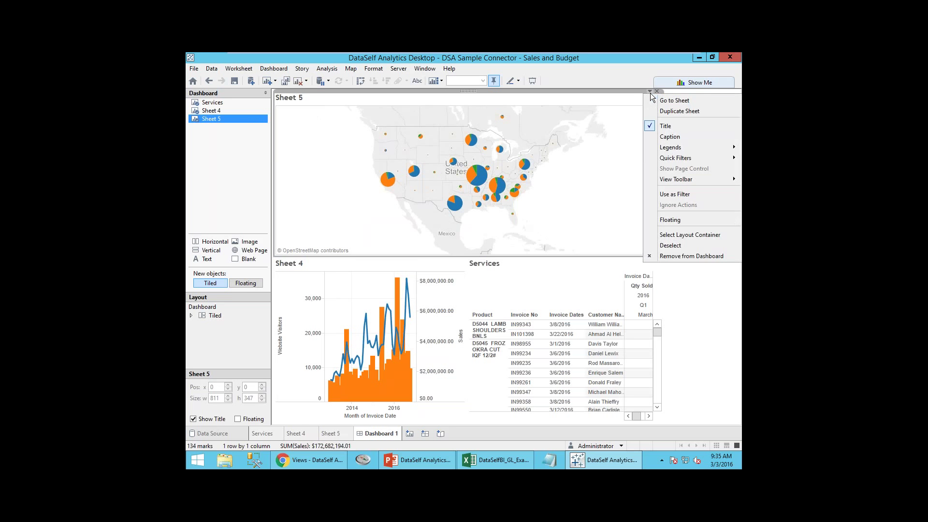
click(678, 196)
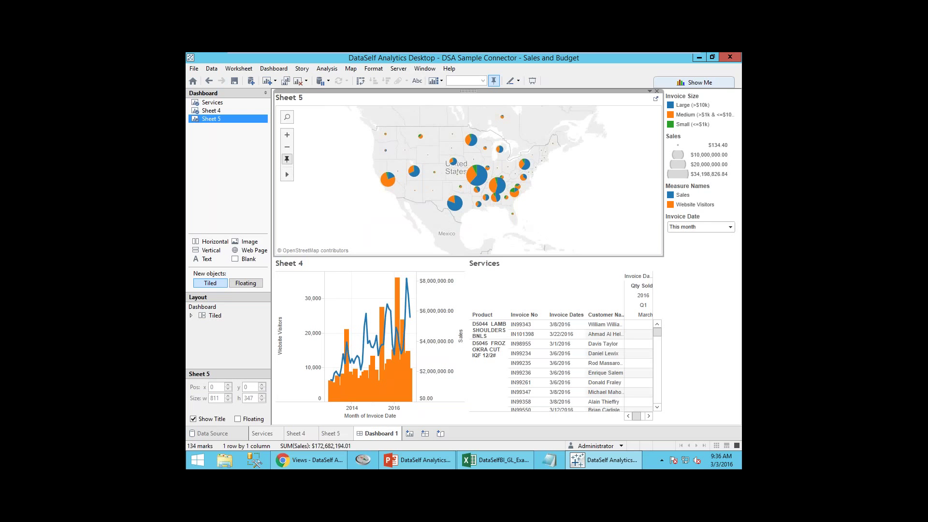
mouse_move(387, 173)
mouse_down()
mouse_move(385, 189)
mouse_move(421, 205)
mouse_move(452, 196)
mouse_move(426, 217)
mouse_move(391, 206)
mouse_move(386, 176)
mouse_up()
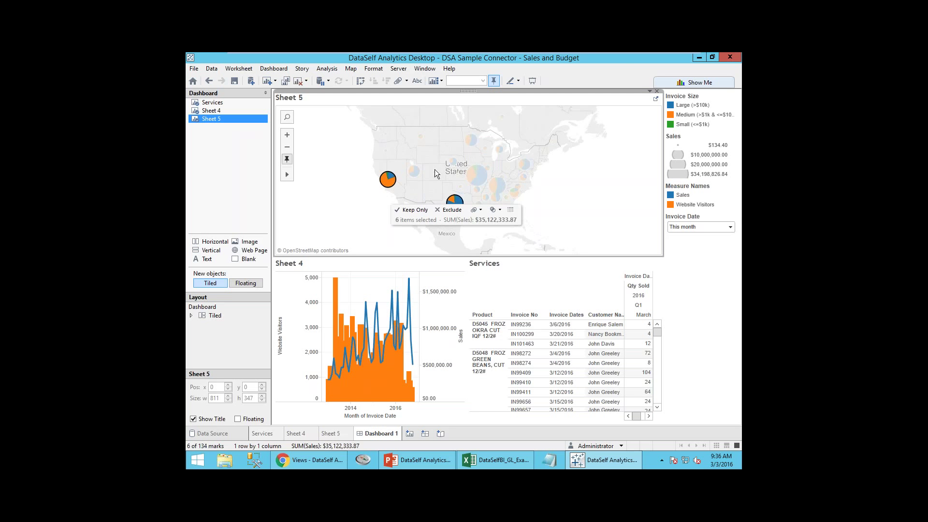
Switch to Chrome and search the server's views for top customers.
click(414, 460)
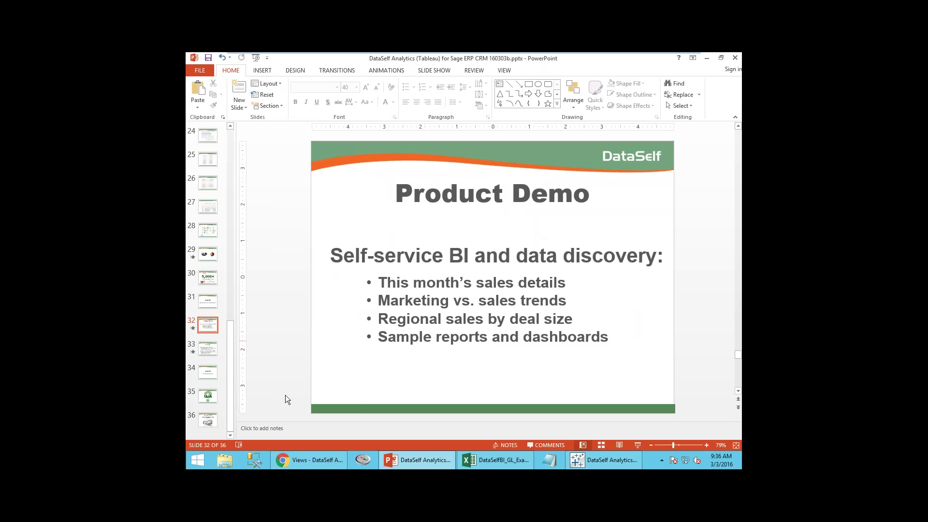
click(309, 460)
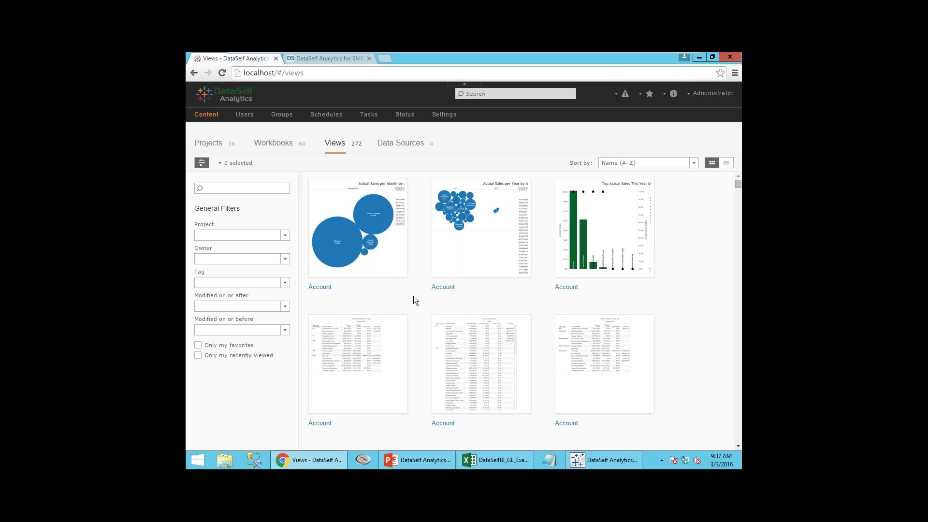
click(228, 187)
text(top customers)
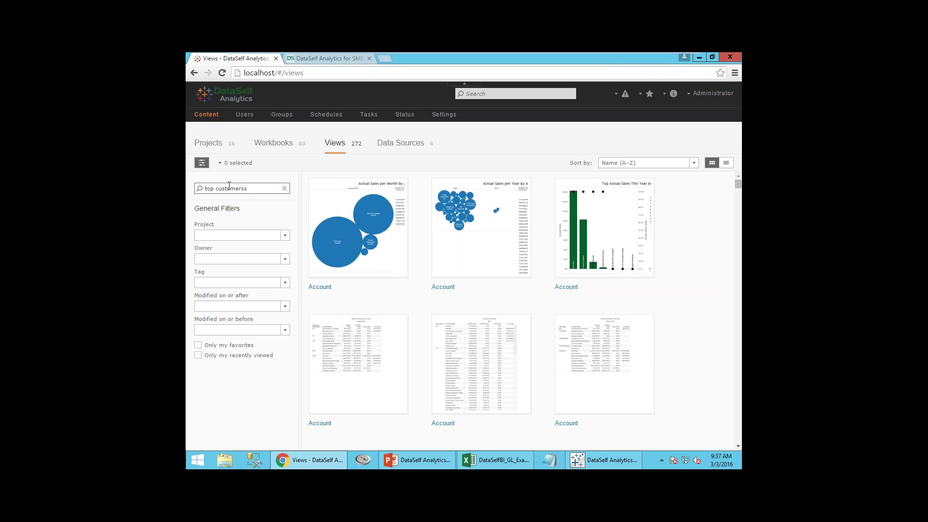
key(Return)
text(\)
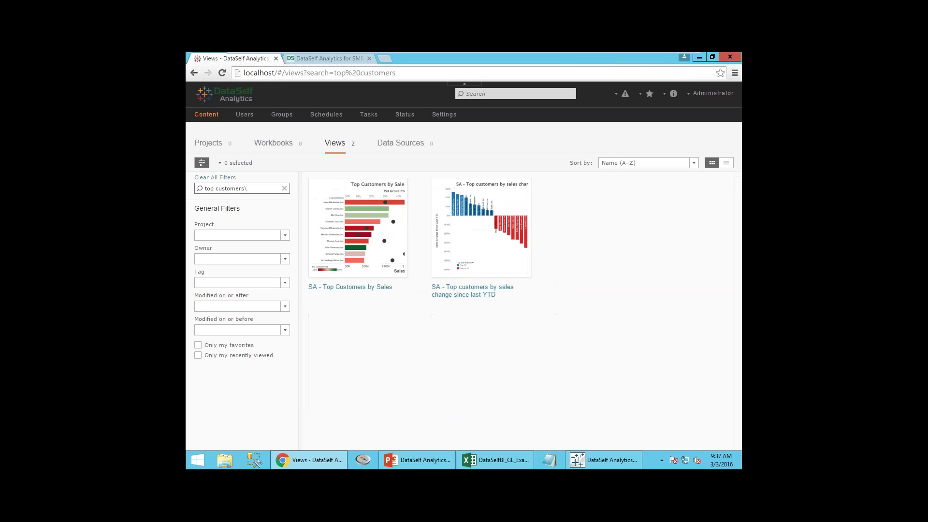
click(484, 258)
Search the views for pipeline and open the Sales Funnel view.
triple_click(255, 187)
text(pipeline)
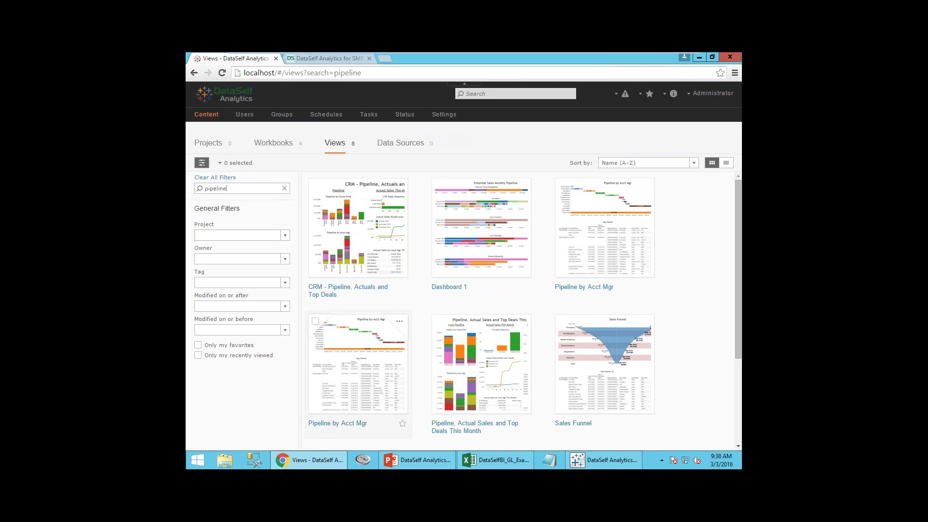
click(394, 333)
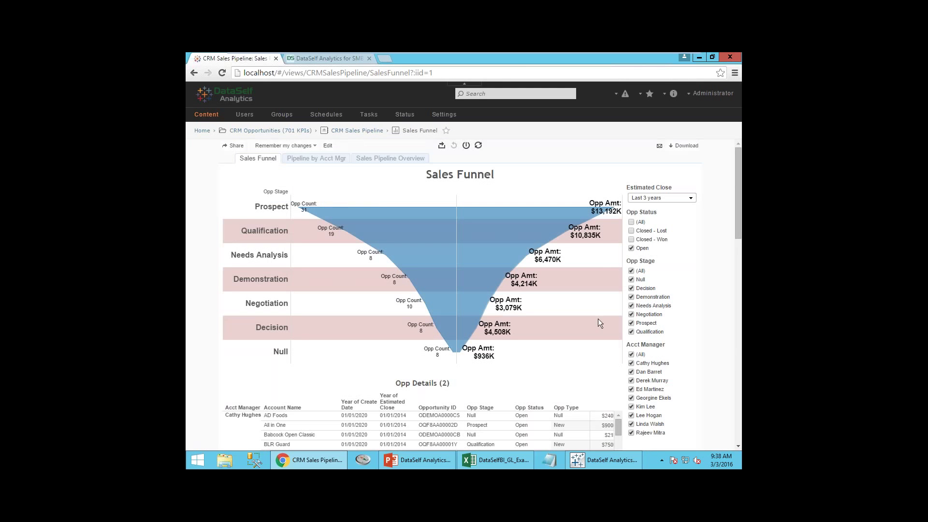
Exclude the second, third and fourth account managers from the Sales Funnel's Acct Manager filter.
click(632, 372)
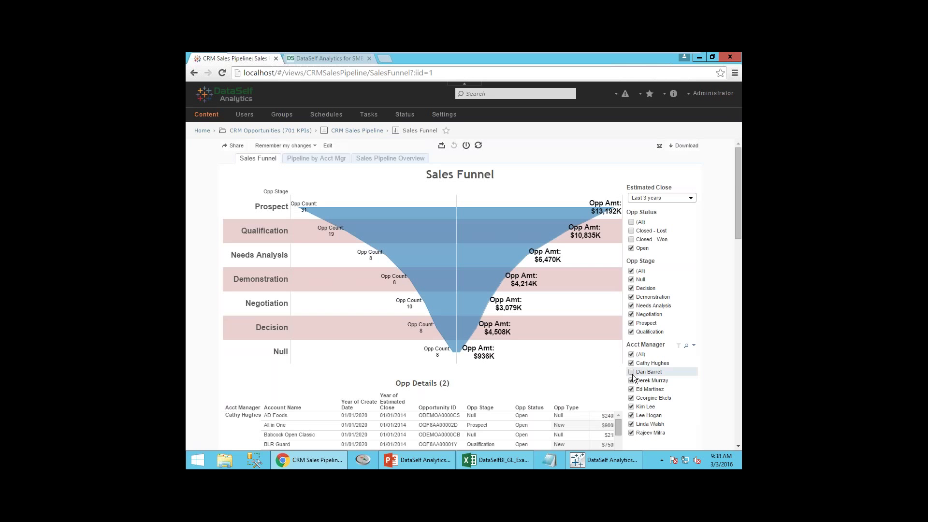
click(632, 381)
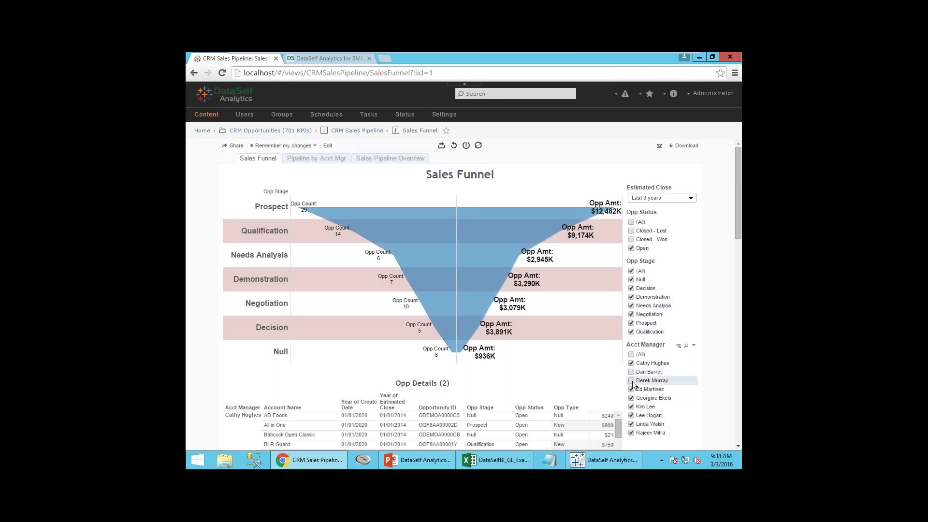
click(632, 389)
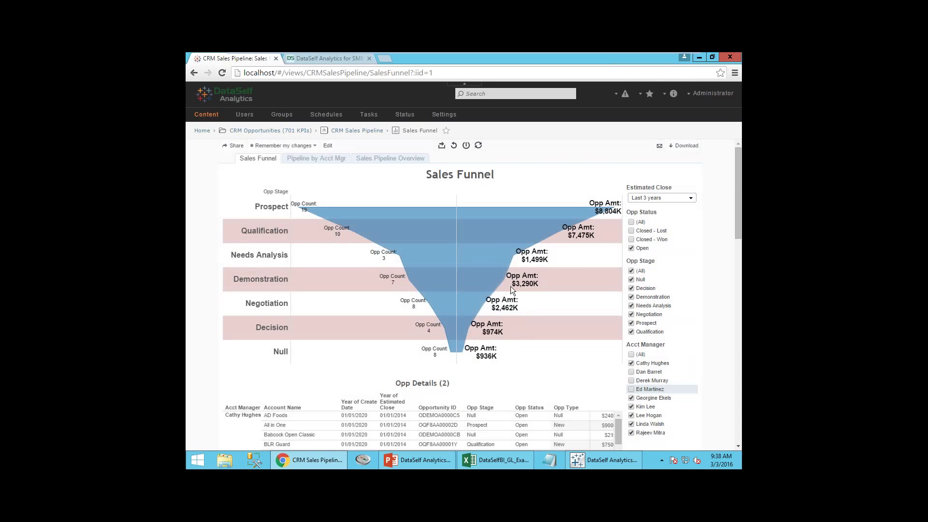
mouse_move(350, 220)
In Pipeline by Acct Mgr, filter Opp Details by the $10,988K light green bar and limit Opp Status to Open.
click(317, 159)
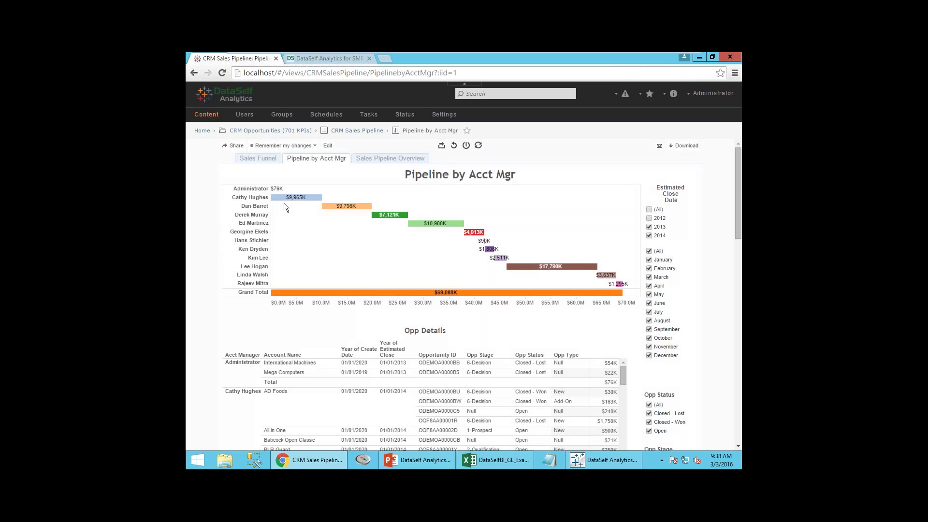
mouse_move(291, 203)
click(428, 224)
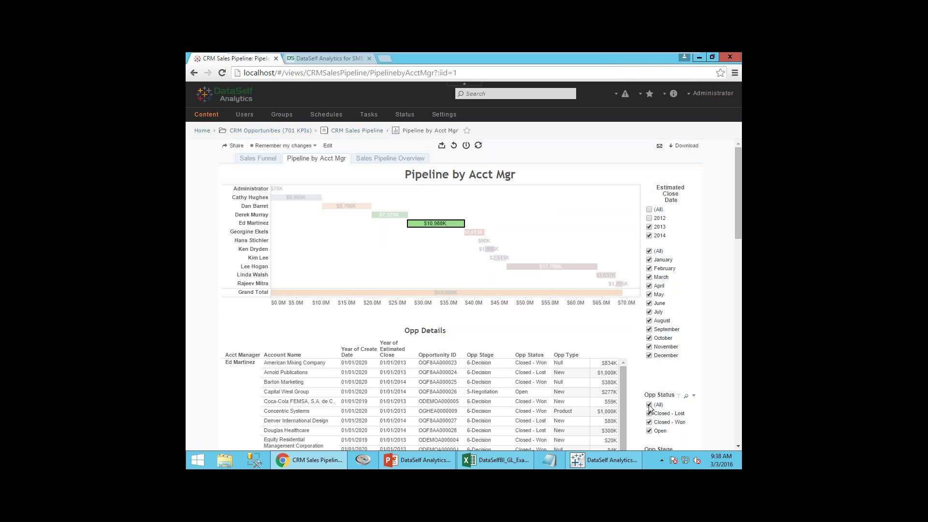
click(650, 422)
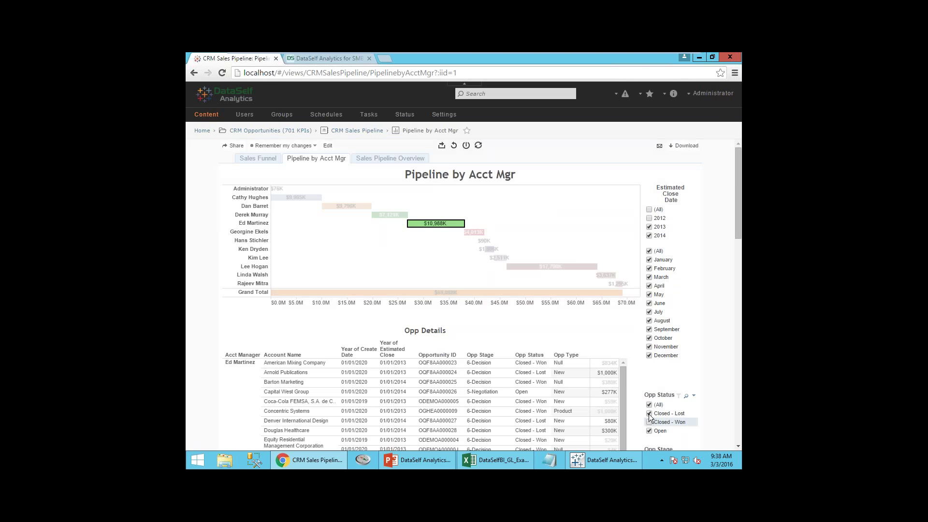
click(649, 413)
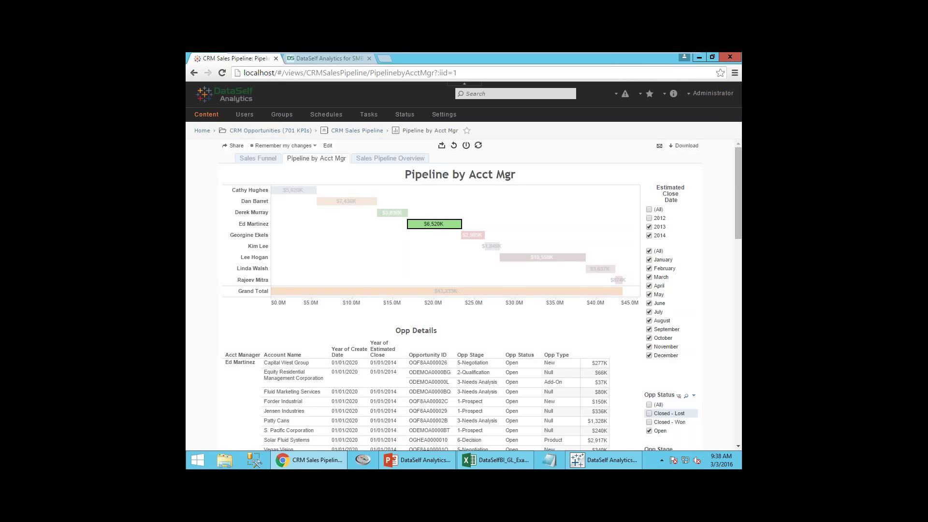
Return to the views list, search for financials and open Financials - KPIs by Seg2.
click(206, 132)
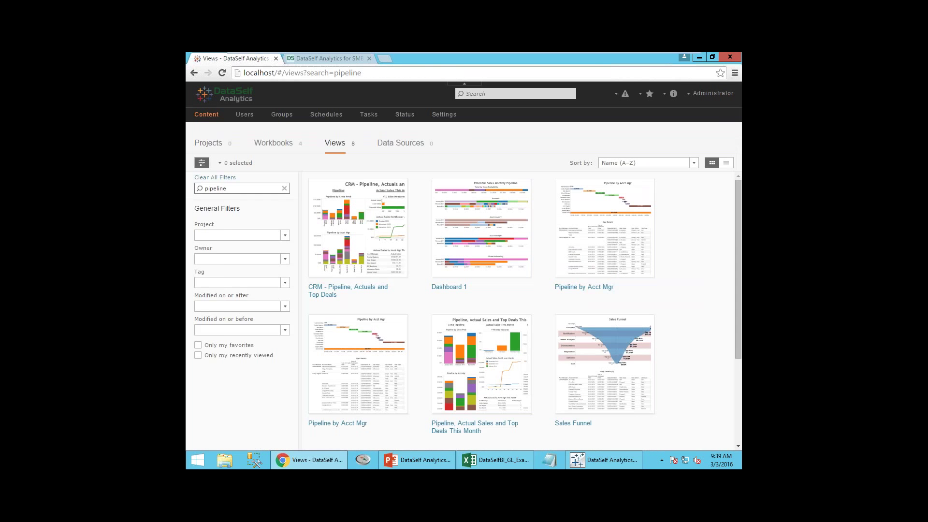
drag(225, 188, 191, 181)
text(financials)
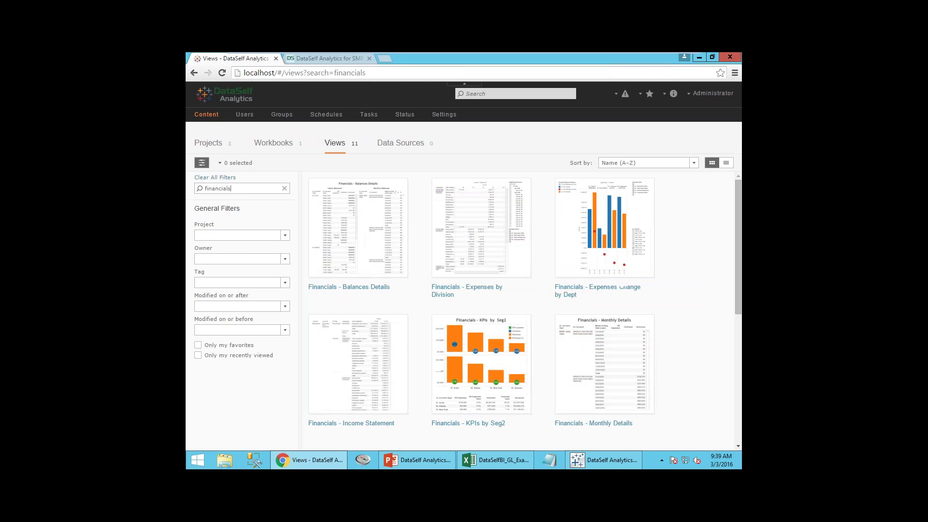
click(532, 390)
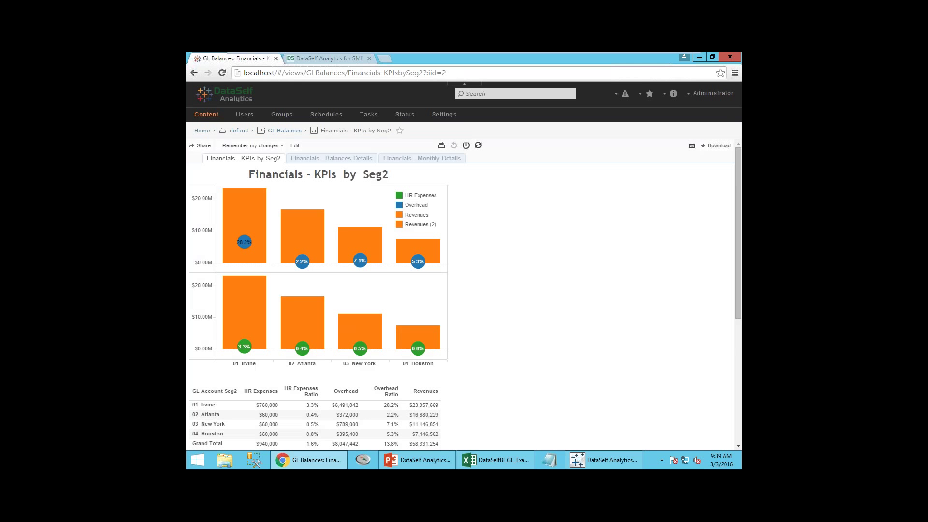
Drill from the 03 New York revenues bar in the lower chart into Monthly Details and look through its rows.
click(361, 331)
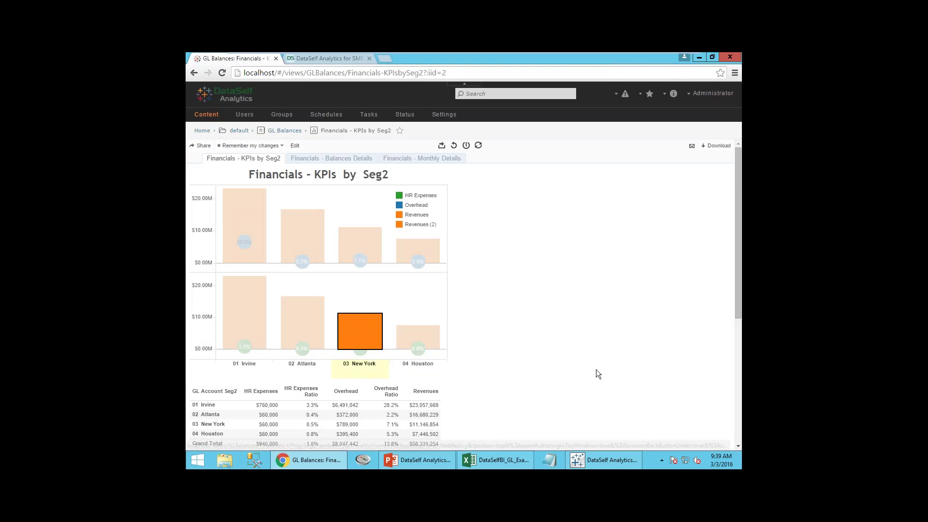
click(370, 331)
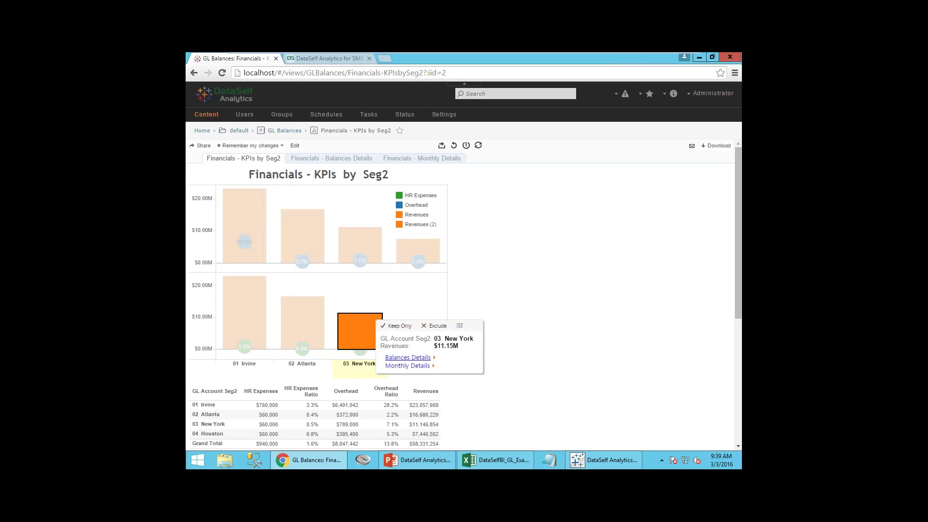
click(408, 366)
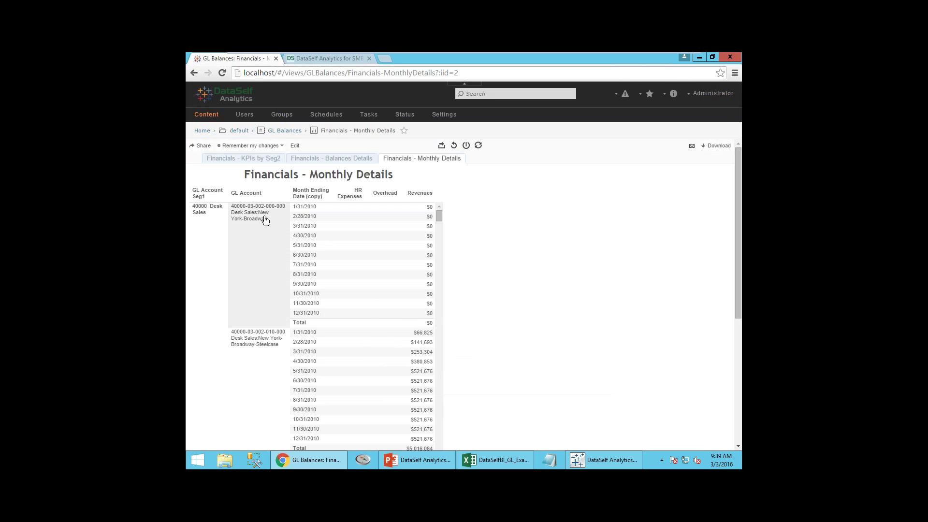
mouse_move(439, 220)
mouse_down()
mouse_move(439, 302)
mouse_move(439, 215)
mouse_up()
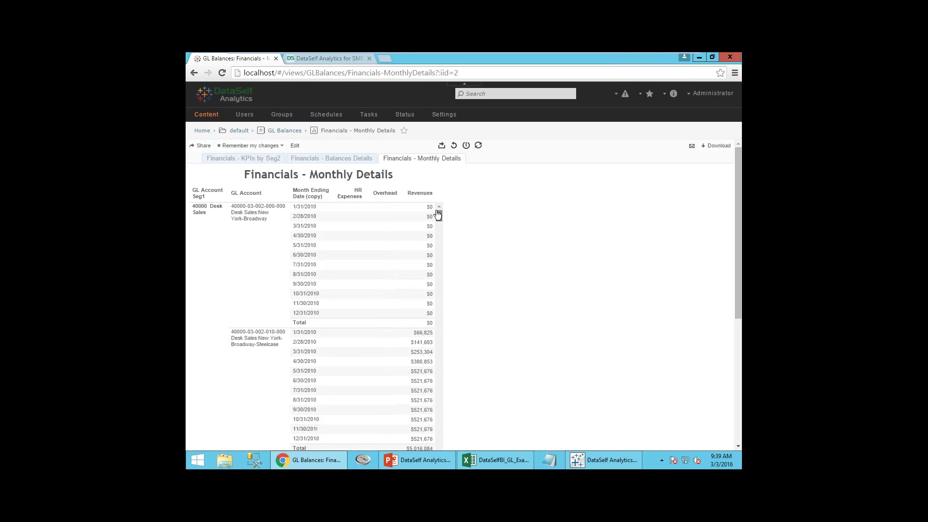
Back in KPIs by Seg2, view the underlying data of the 03 New York revenues bar and close the data window.
click(248, 159)
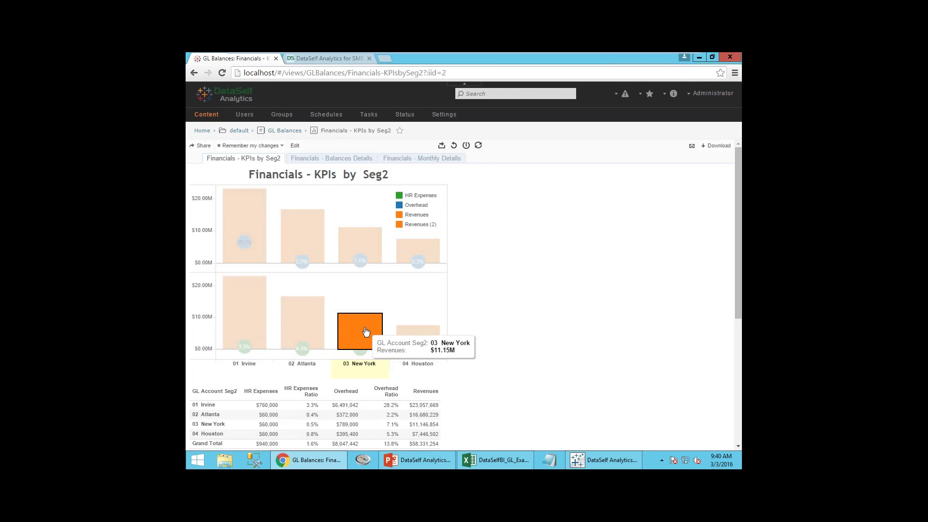
click(366, 332)
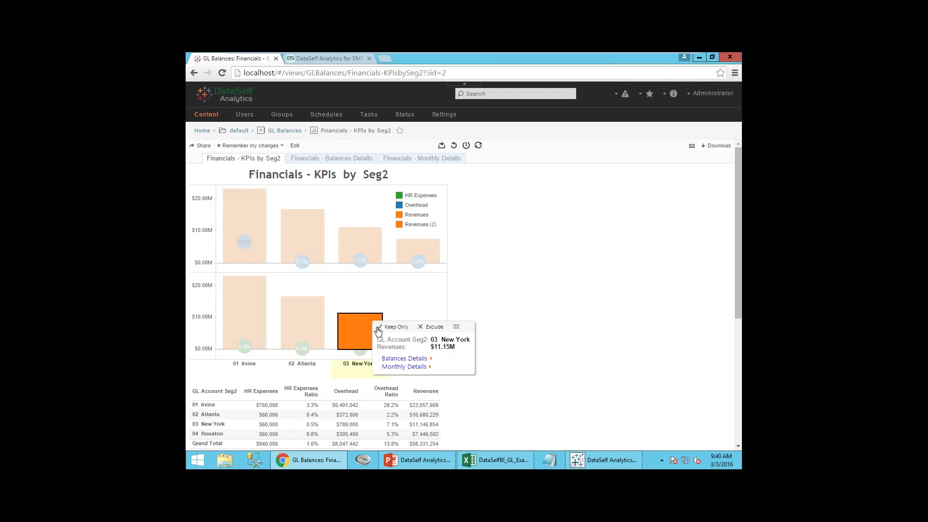
click(457, 327)
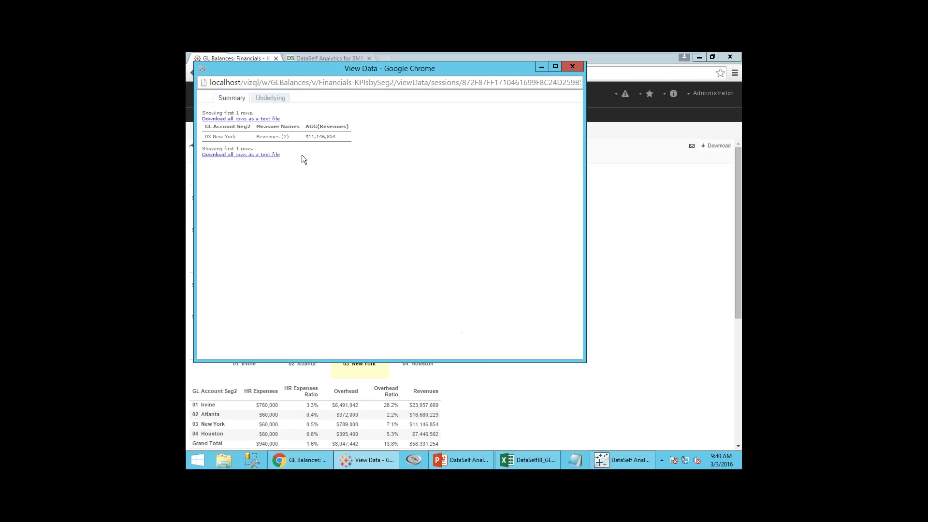
click(270, 98)
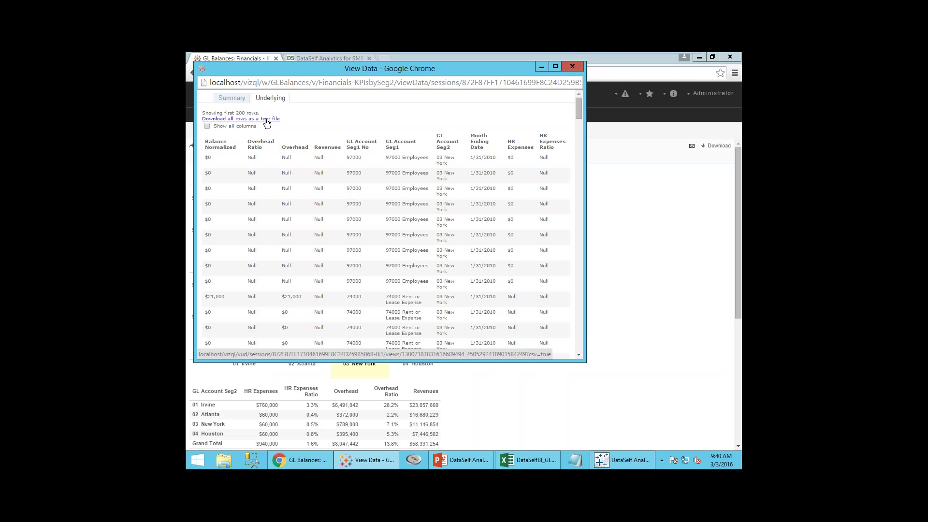
click(569, 66)
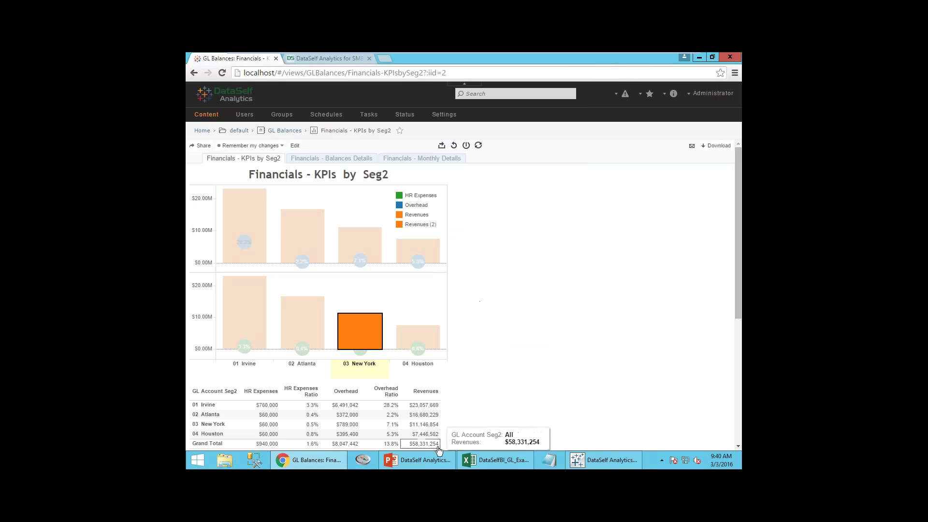
Clear the New York bar selection and revisit the dashboard in DataSelf Analytics Desktop before returning to the KPI view in Chrome.
mouse_move(418, 461)
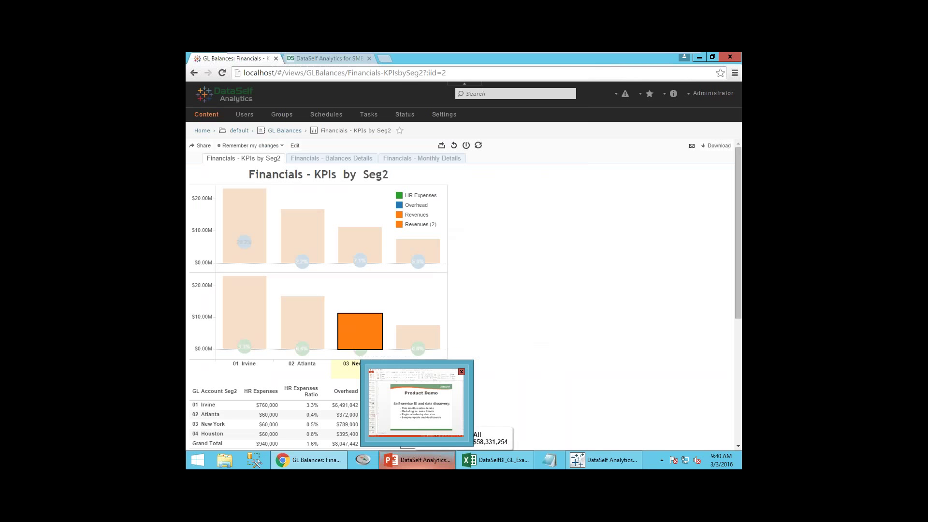
click(337, 215)
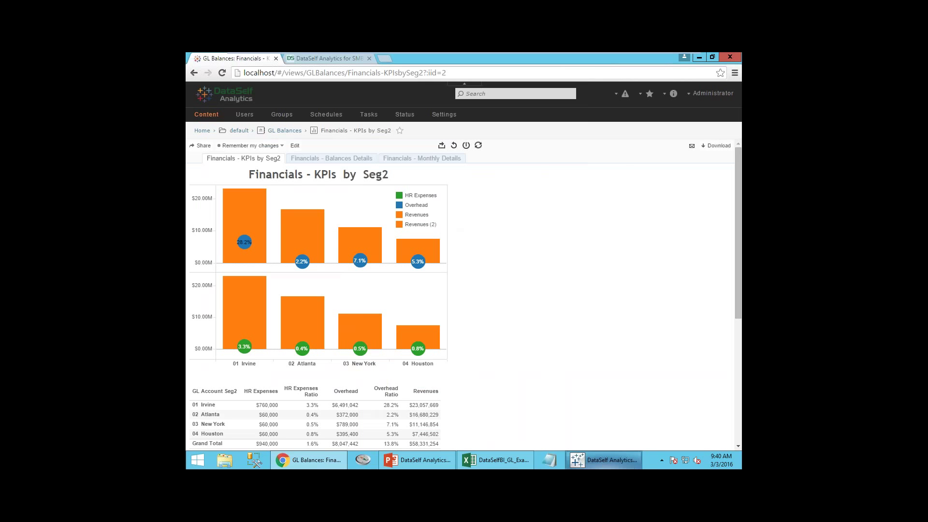
click(601, 463)
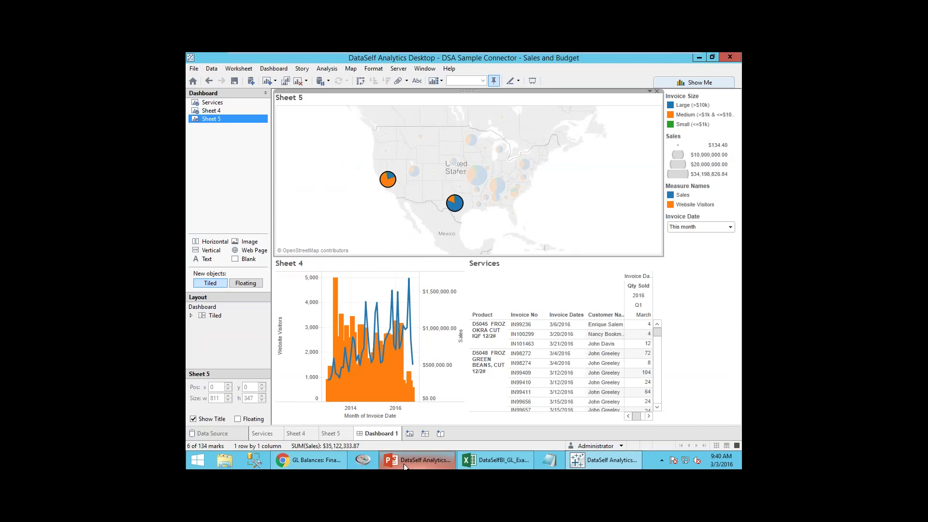
click(333, 459)
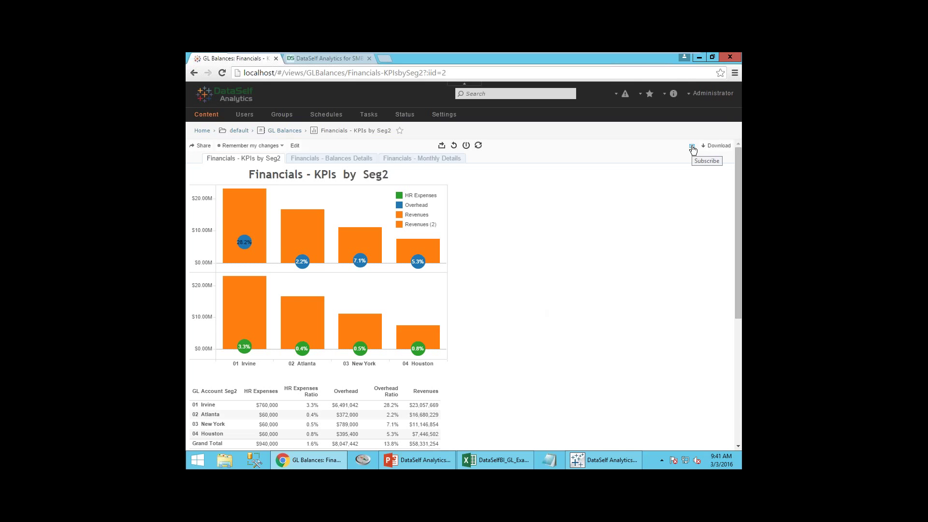
Switch to the PowerPoint presentation and start the slide show from the Product Demo slide.
click(448, 459)
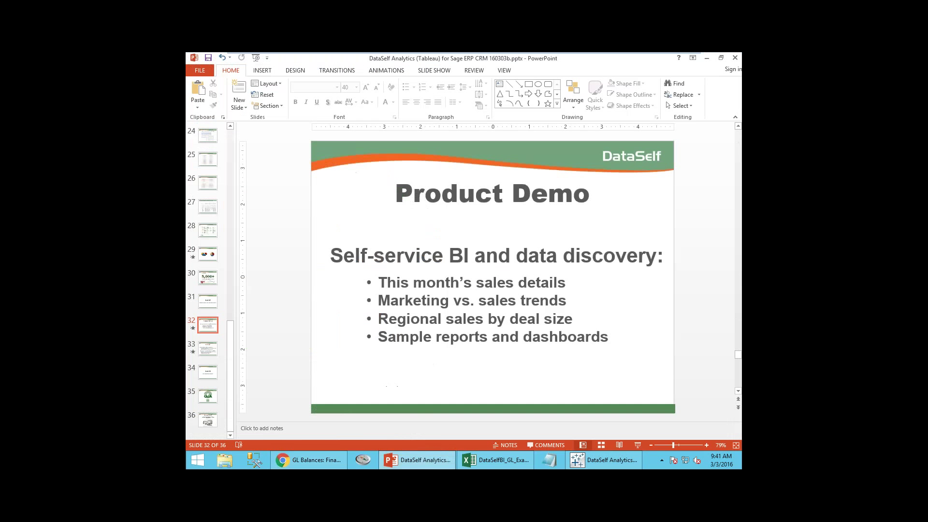
click(638, 445)
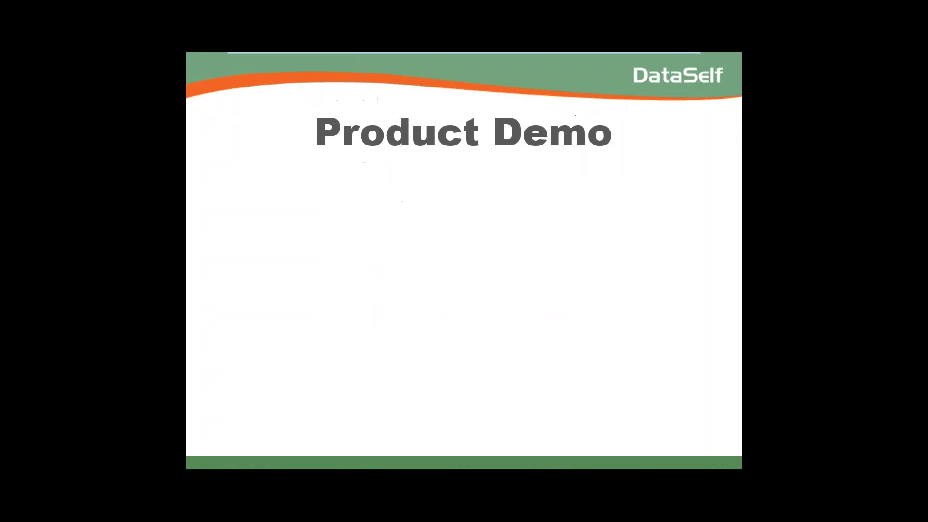